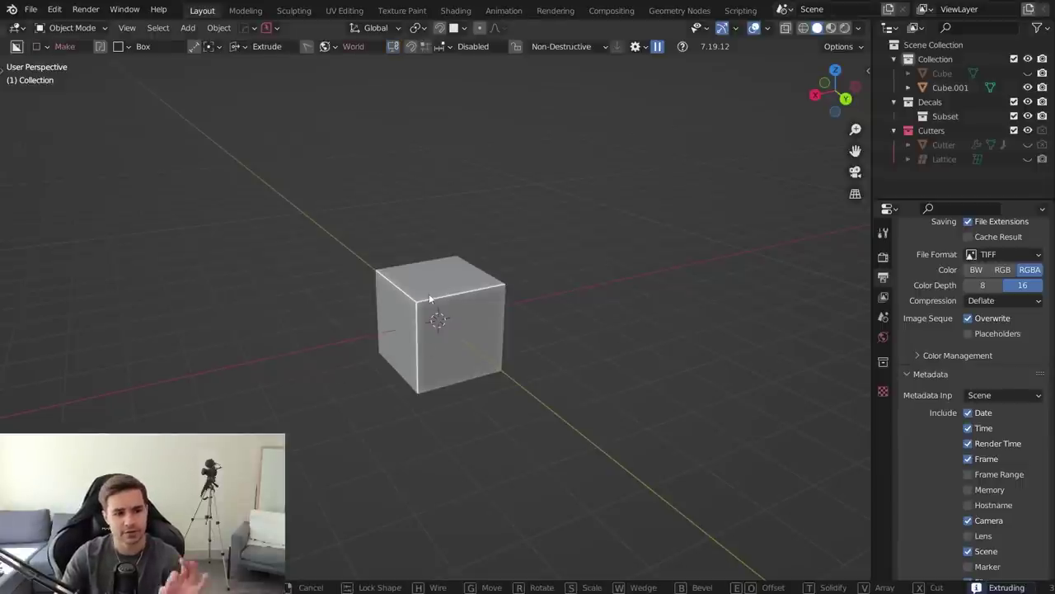
- Delete the visible cube from the scene
key("Up")
key("Delete")
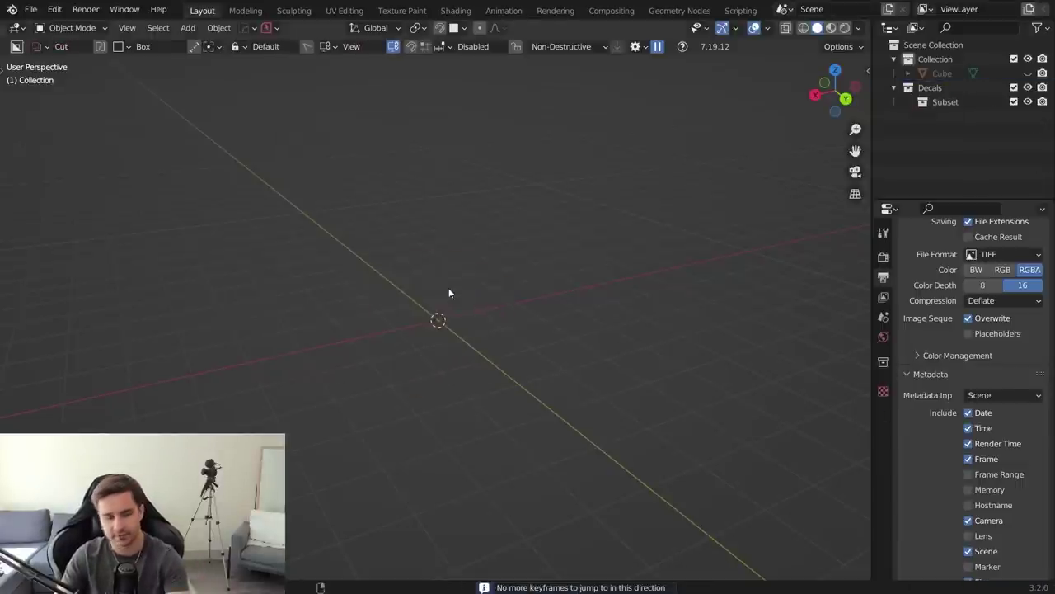
middle_click_drag(448, 292, 426, 291)
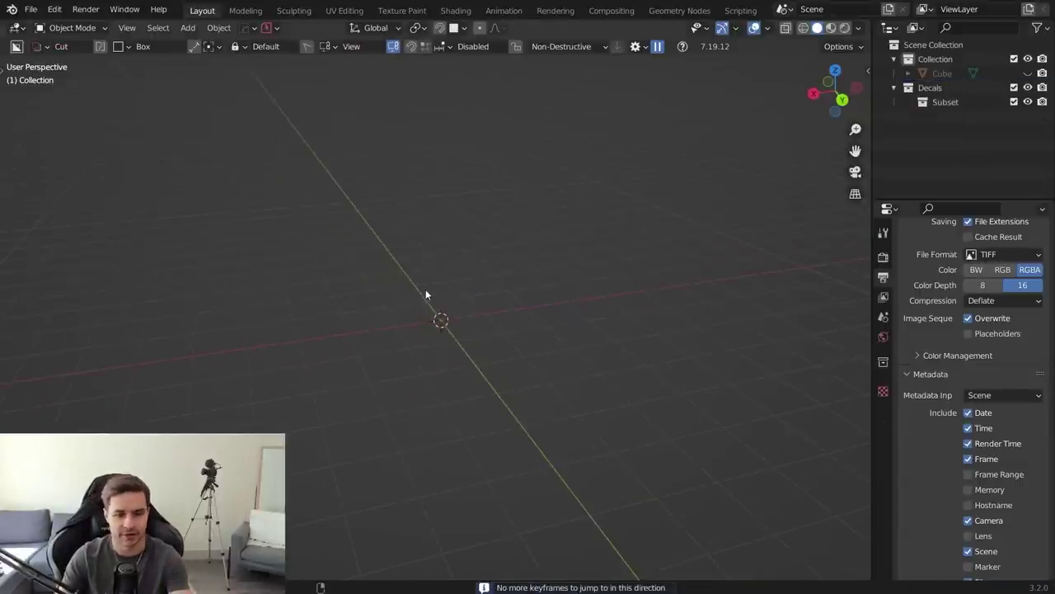
- Add a mesh cylinder at the origin with 100 vertices
key("KP_3")
key("shift+a")
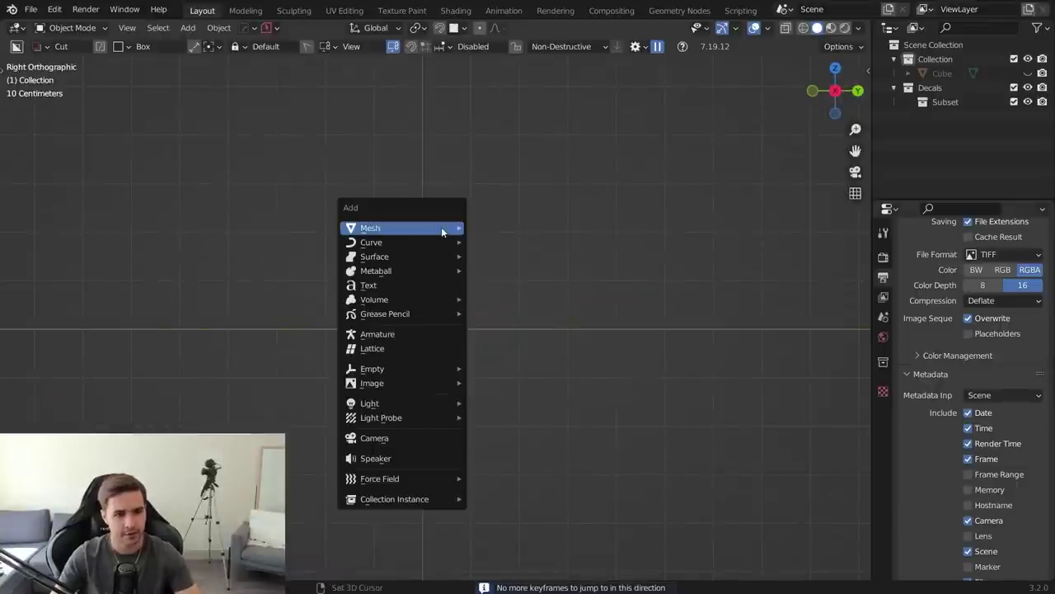
mouse_move(446, 227)
left_click(514, 315)
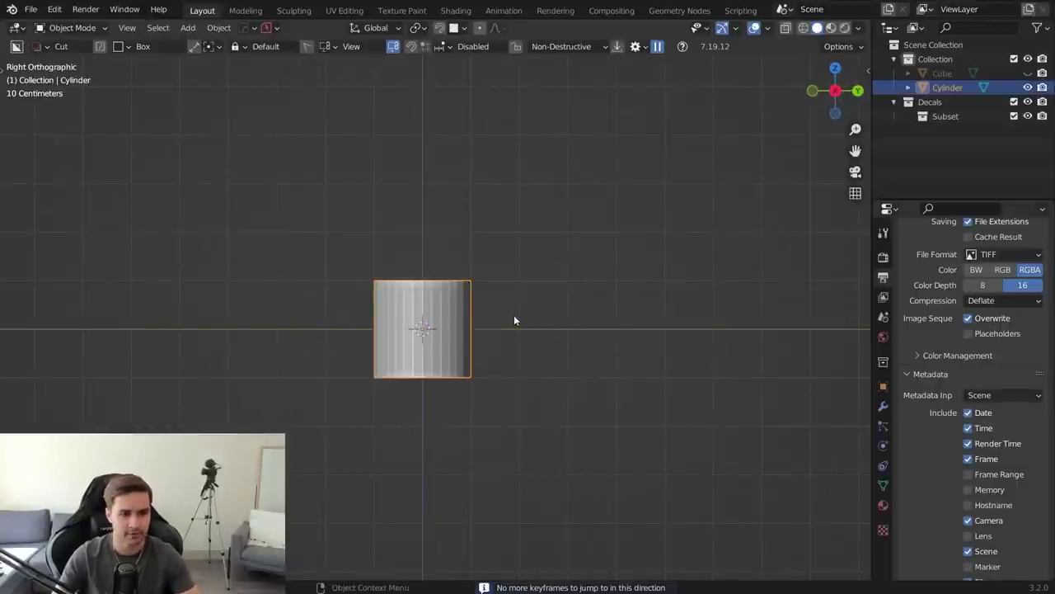
double_click(141, 400)
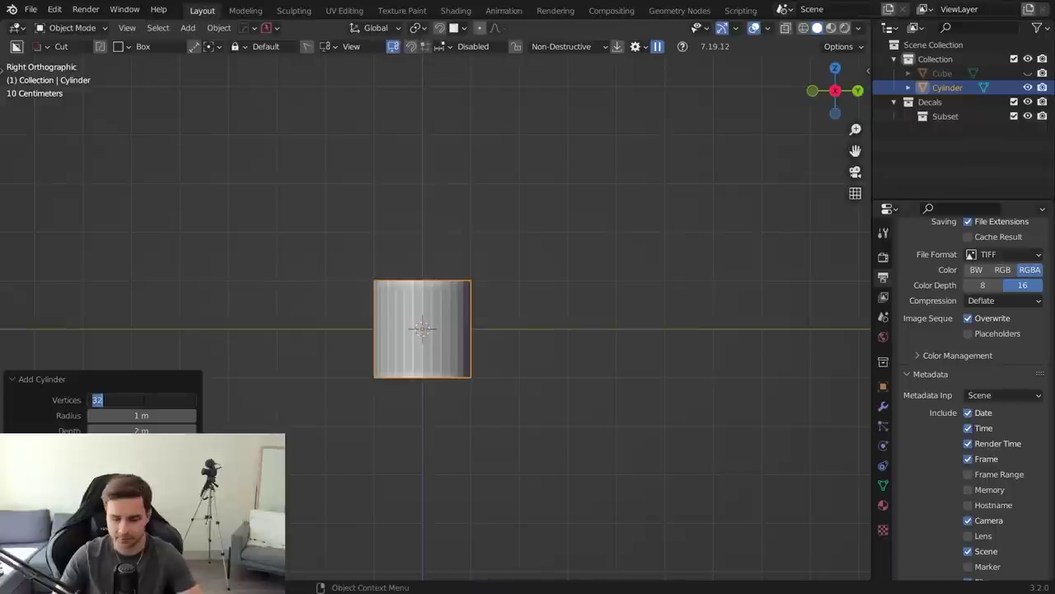
type("100")
key("Return")
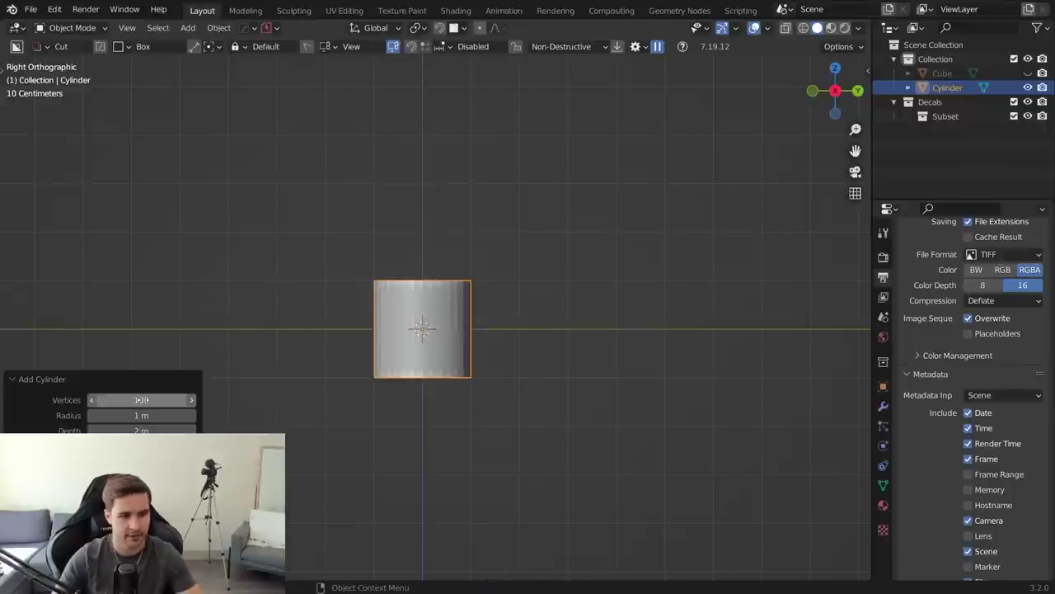
- Sharpen the cylinder with HardOps and rotate its mesh 90 degrees in the right view so it lies along Y
scroll(487, 221, "up", 4)
key("q")
left_click(487, 228)
key("Tab")
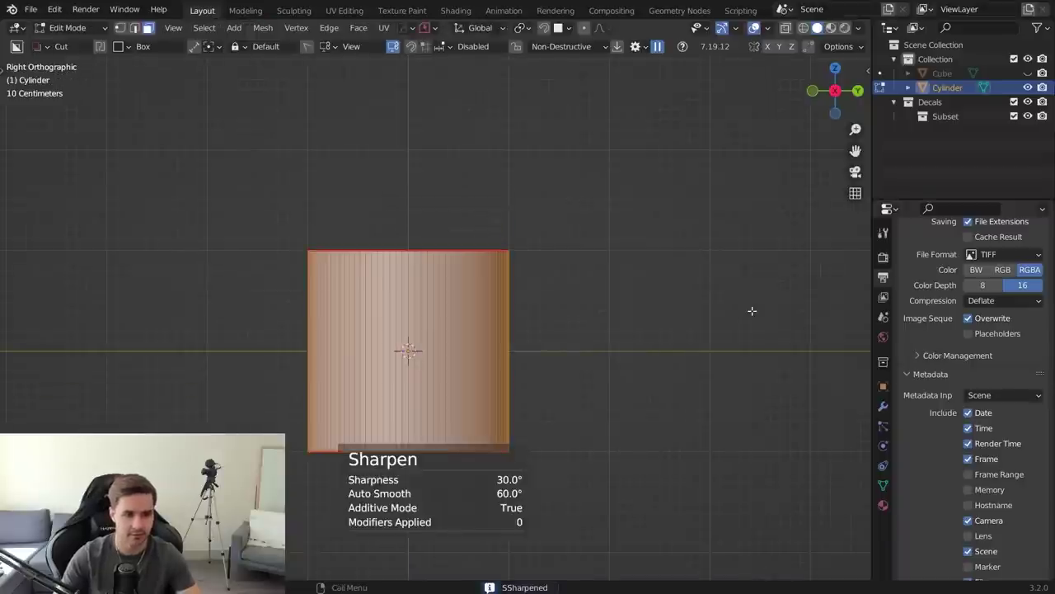
type("r90")
key("Return")
key("Up")
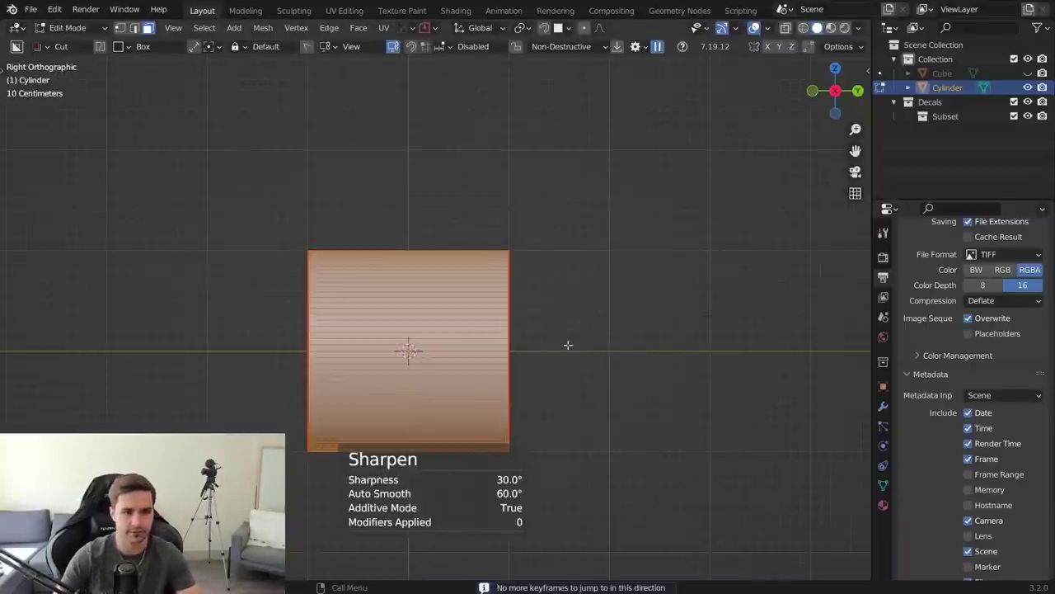
- Lengthen the cylinder mesh by scaling it along the Y axis only
scroll(530, 356, "down", 2)
middle_click_drag(529, 356, 483, 370)
key("s")
key("y")
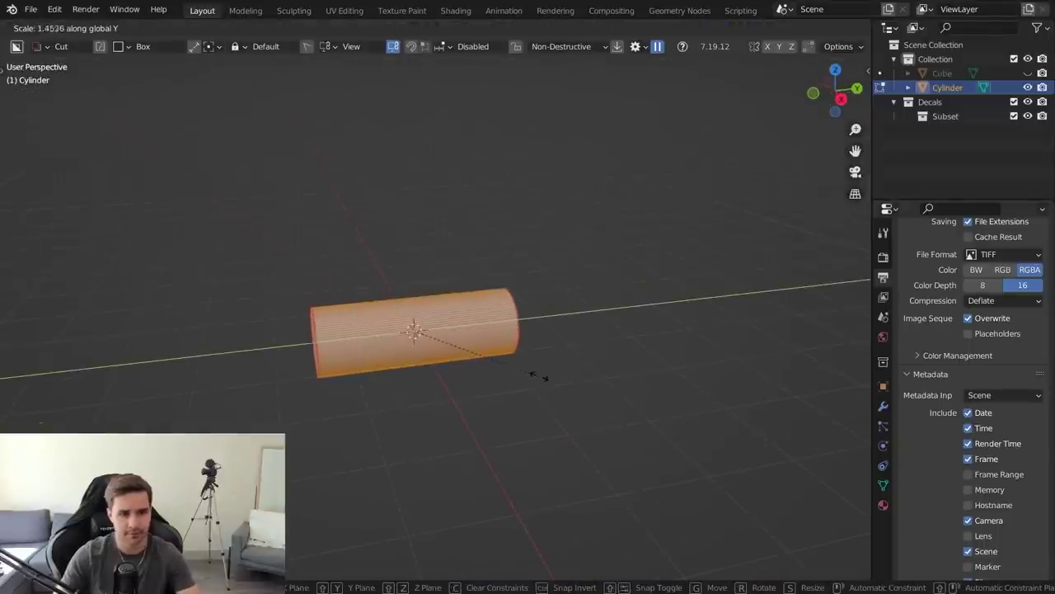
left_click(559, 375)
key("Tab")
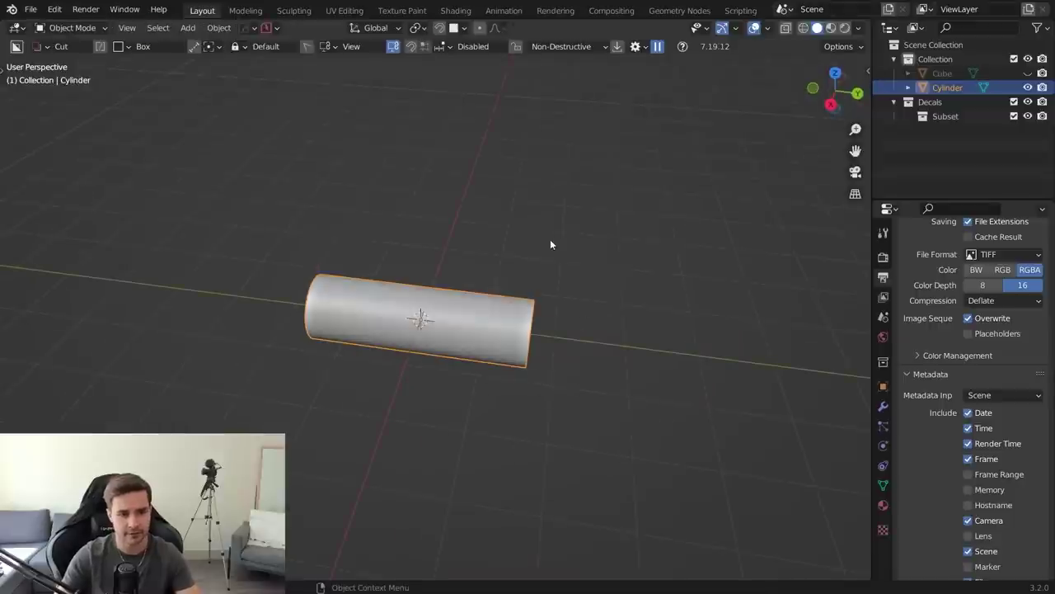
middle_click_drag(550, 312, 593, 298)
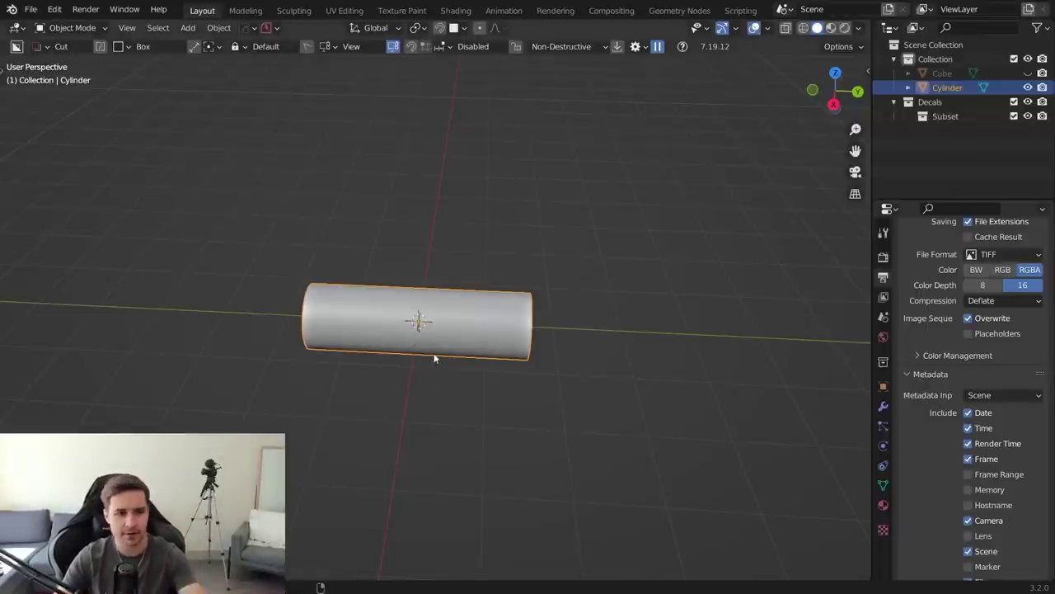
middle_click_drag(519, 328, 523, 371)
- Add a centred loop cut around the middle of the cylinder
key("Tab")
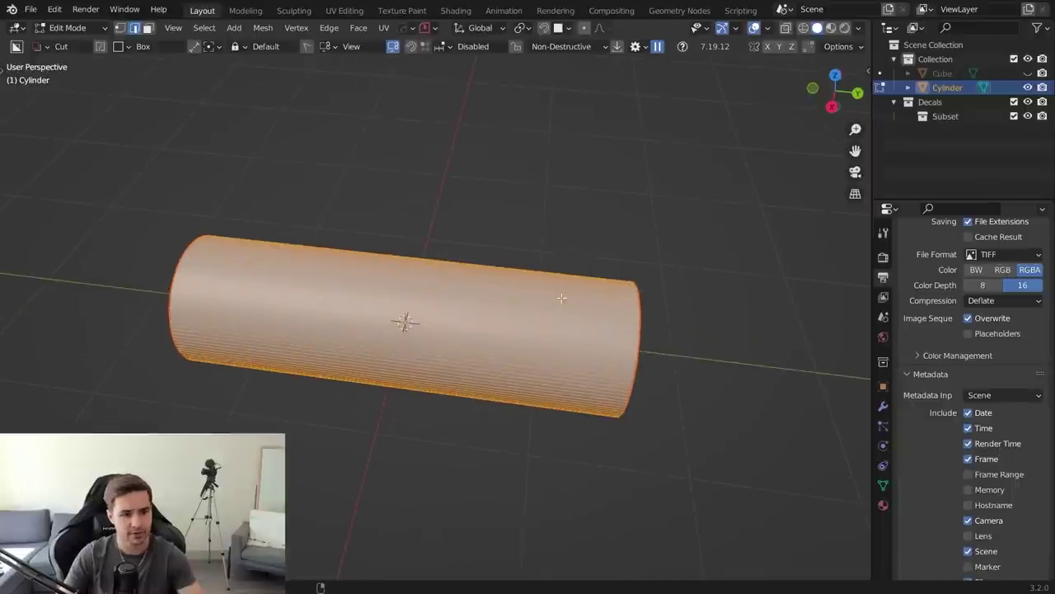
mouse_move(554, 301)
middle_mouse_down()
mouse_move(599, 299)
mouse_move(535, 297)
middle_mouse_up()
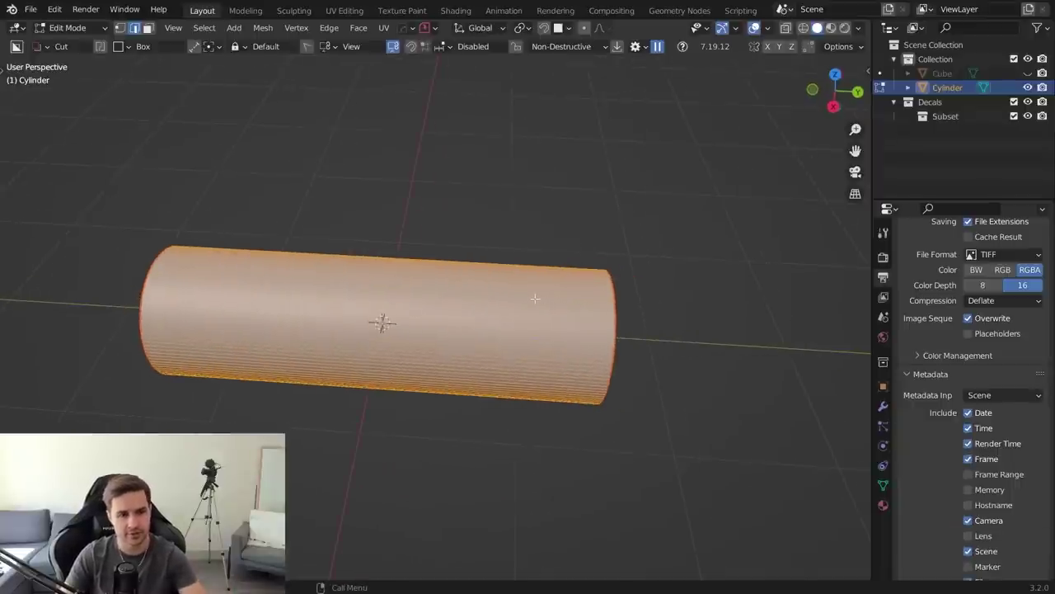
middle_click_drag(608, 299, 487, 282)
key("alt+a")
key("ctrl+r")
left_click(434, 282)
right_click(442, 279)
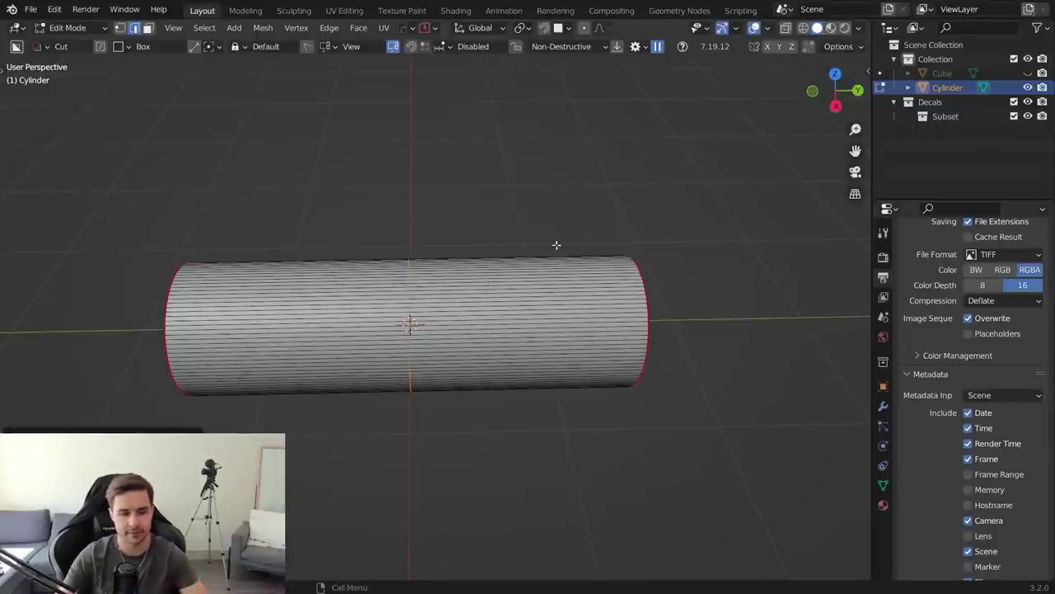
- Bevel the middle loop into a wide band and bevel a second centred loop inside it by 0.539 m
key("ctrl+b")
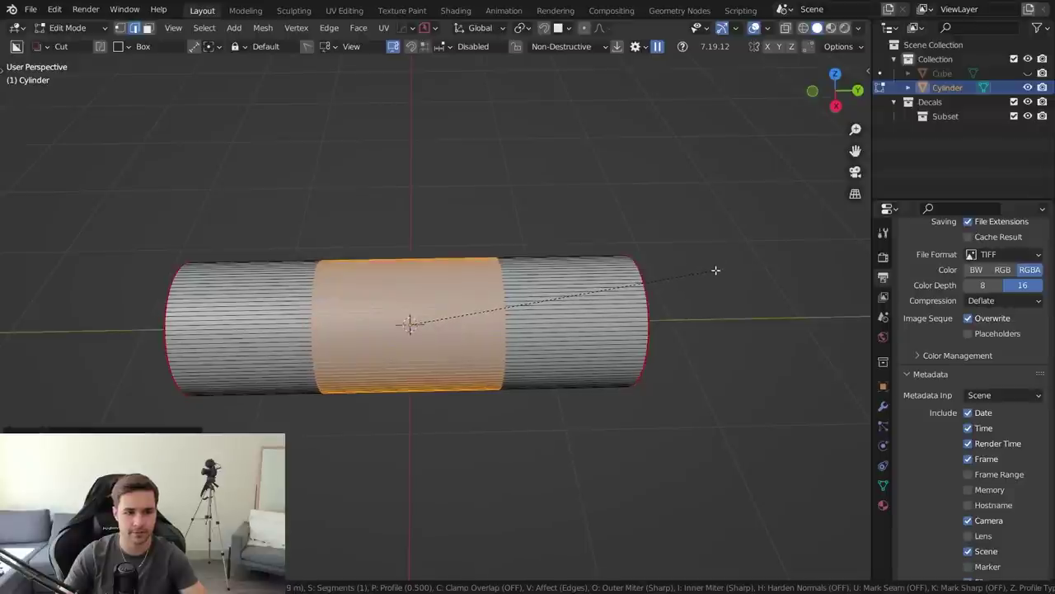
left_click(715, 270)
key("ctrl+r")
left_click(457, 325)
right_click(457, 325)
key("ctrl+b")
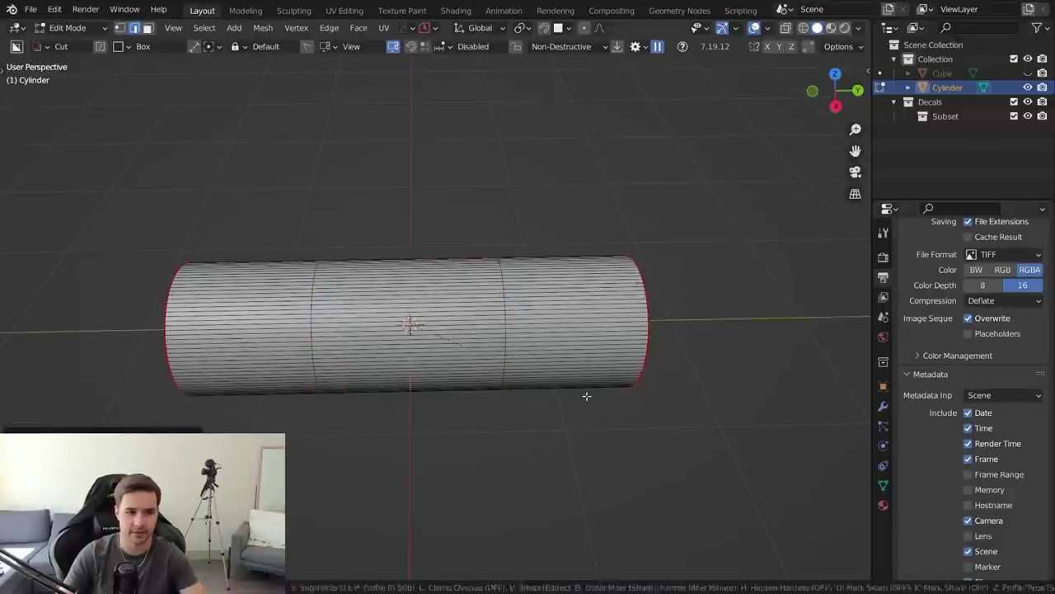
left_click(664, 399)
- Scale the inner band down in X and Z to form a central recess, and sharpen the cylinder
key("s")
key("shift+y")
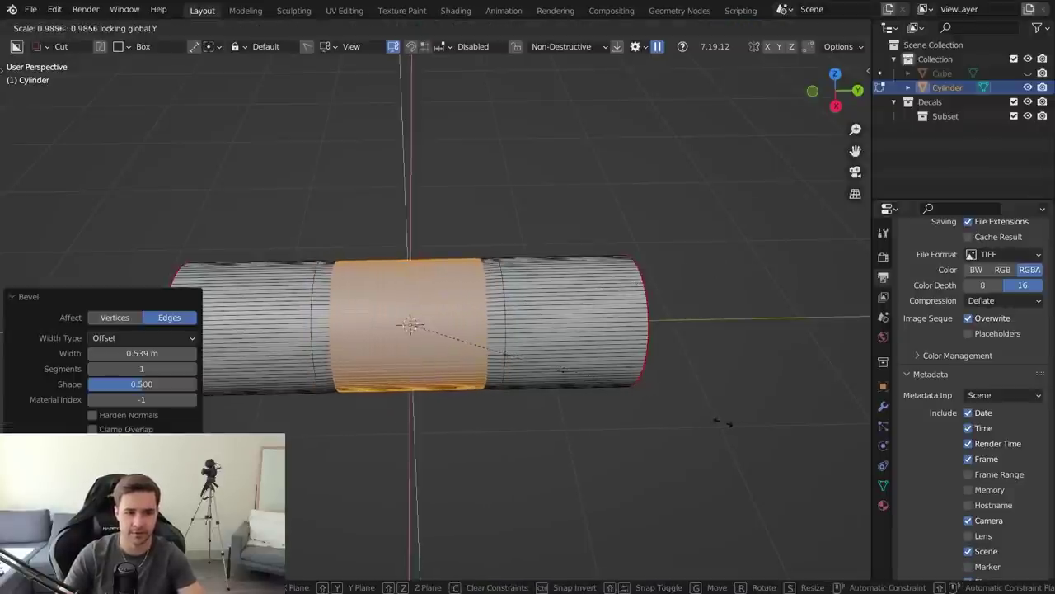
left_click(669, 420)
key("Tab")
key("q")
left_click(640, 223)
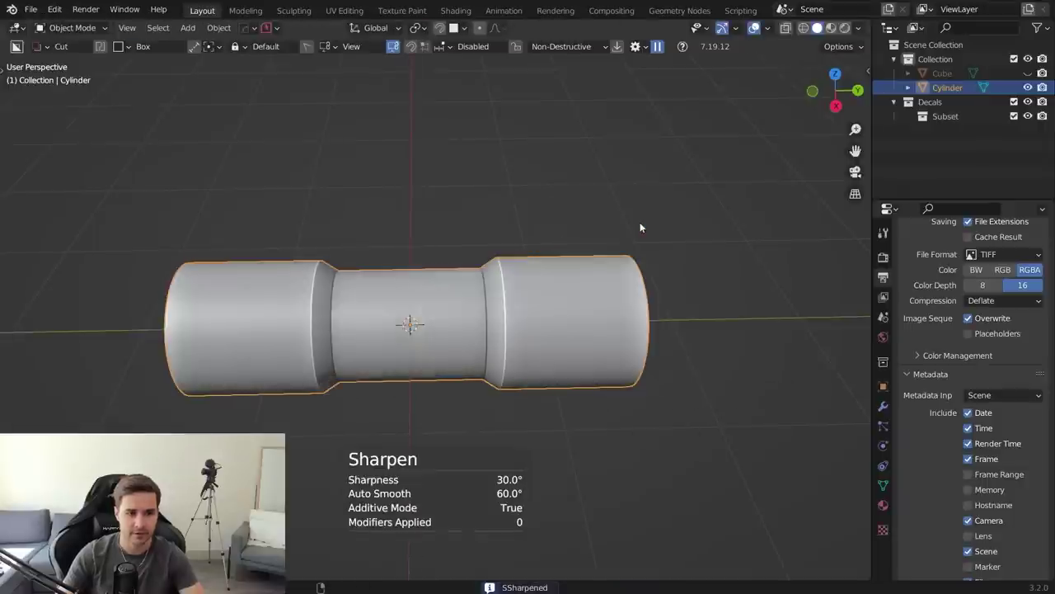
middle_click_drag(294, 319, 358, 223)
scroll(317, 307, "down", 3)
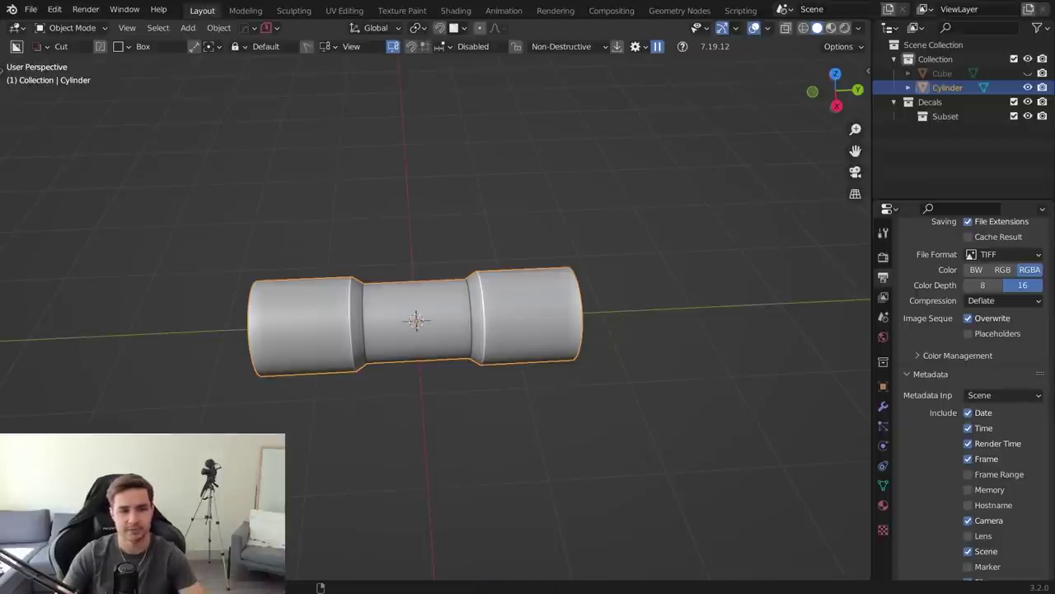
- Slide the middle edge loop along Y towards the cylinder's positive Y end
key("Tab")
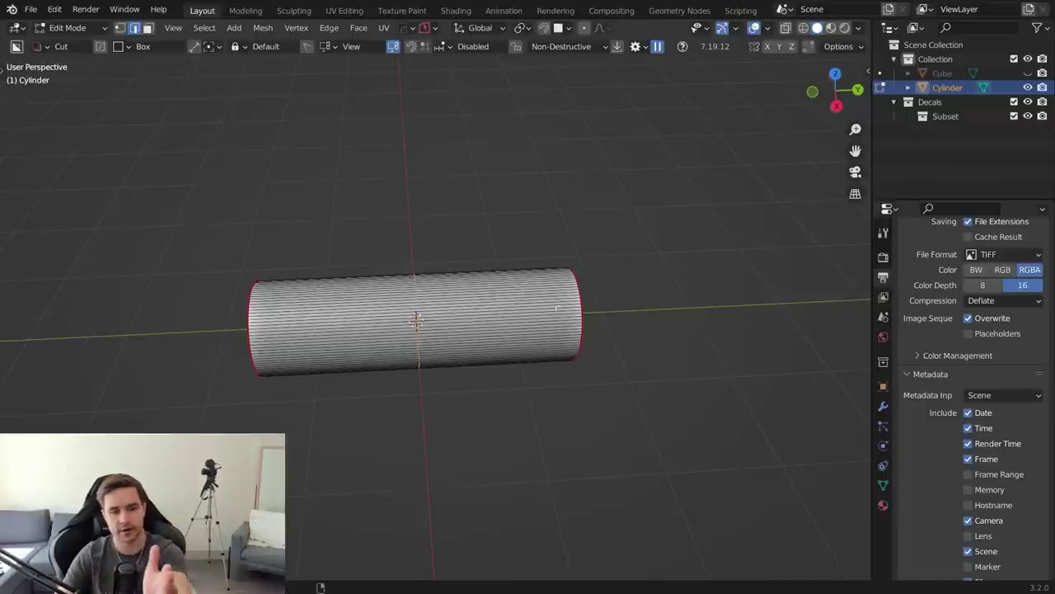
key("g")
key("y")
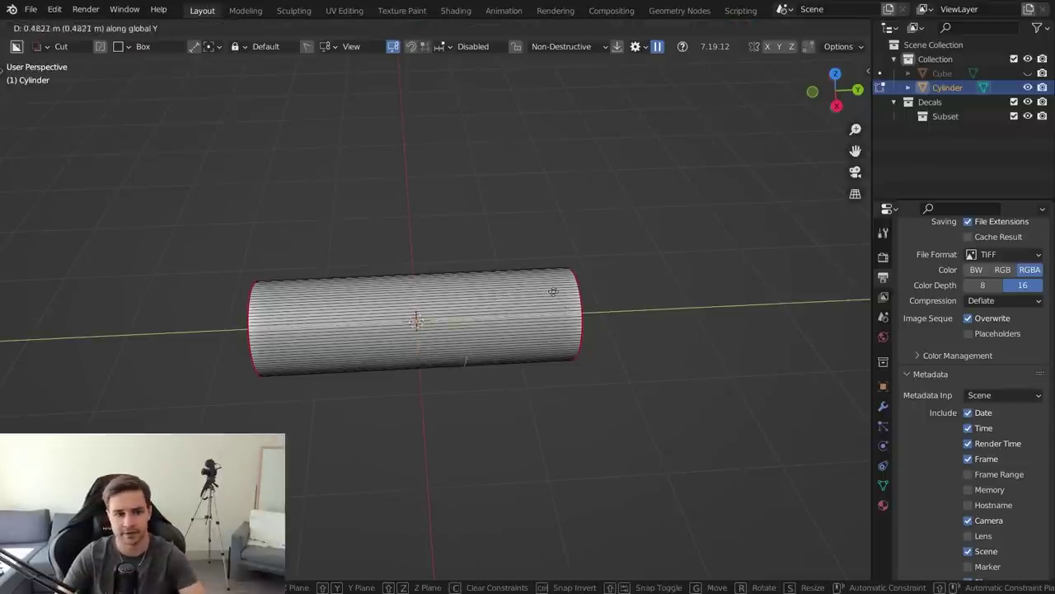
left_click(585, 292)
middle_click_drag(585, 291, 561, 304)
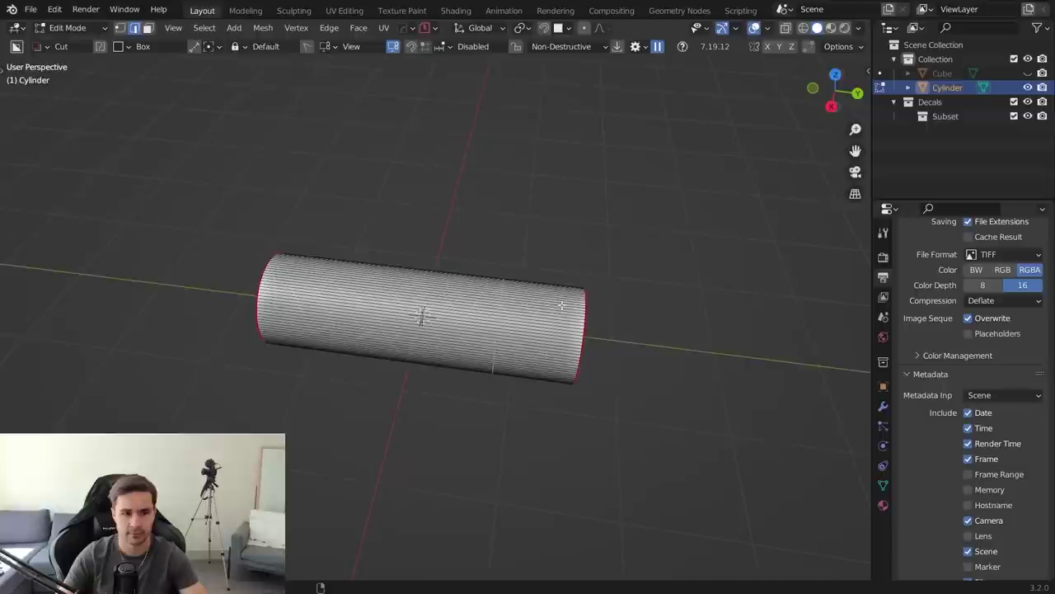
- Add a centred loop between the shifted loop and the cylinder's end, and bevel it 0.289 m wide
key("ctrl+r")
left_click(566, 324)
right_click(566, 324)
key("ctrl+b")
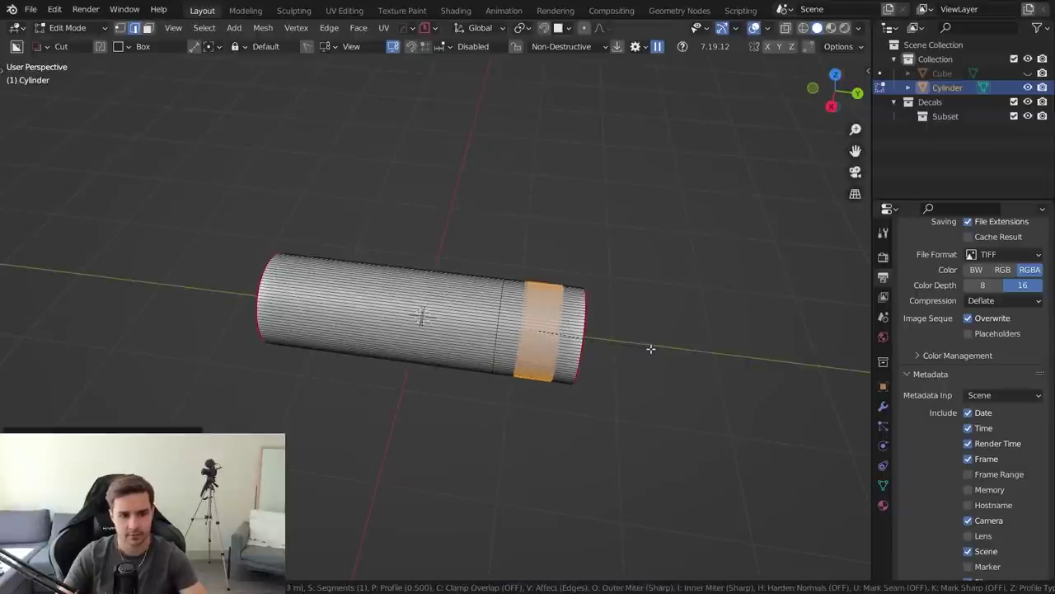
left_click(659, 349)
- Scale the bevelled band down in X and Z, excluding Y, to form a recessed neck
key("s")
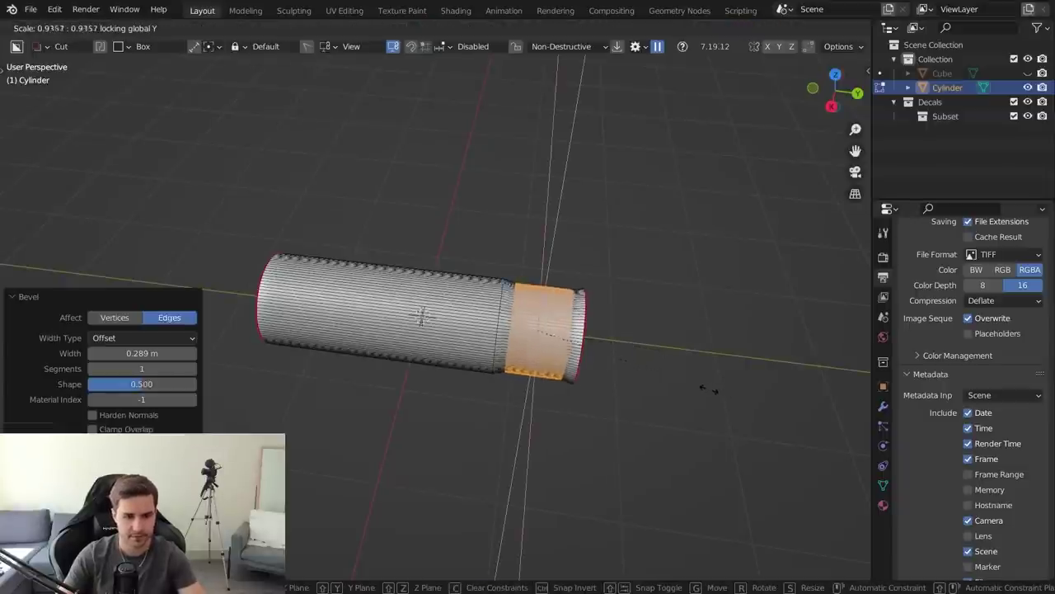
left_click(687, 388)
middle_click_drag(714, 387, 678, 384)
- Extrude the end cap face outwards to form a thin flat rim, and sharpen the object
key("Tab")
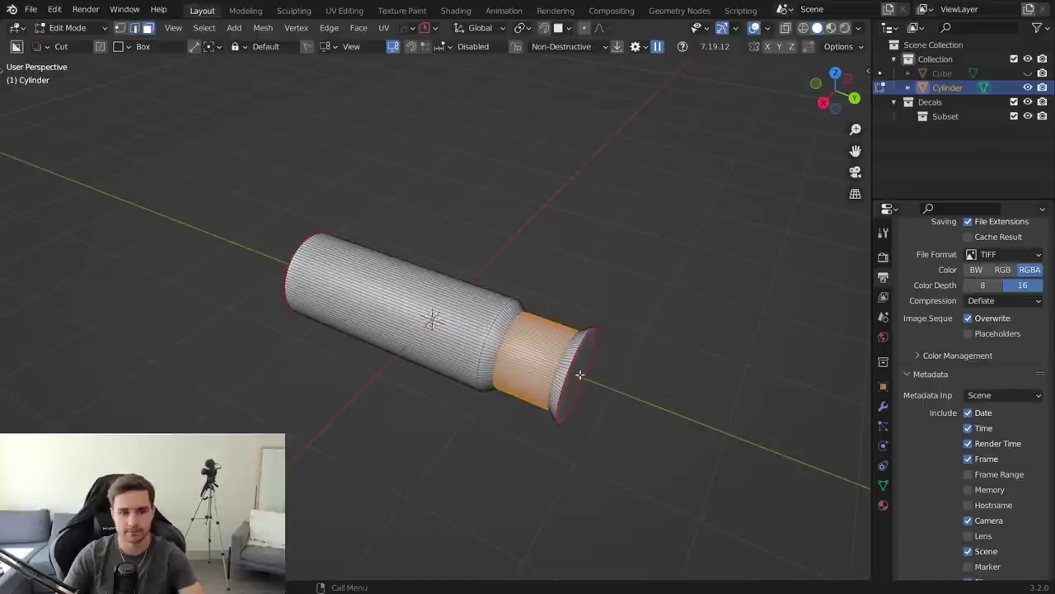
left_click(580, 375)
key("e")
left_click(585, 361)
key("Tab")
left_click(577, 286)
key("q")
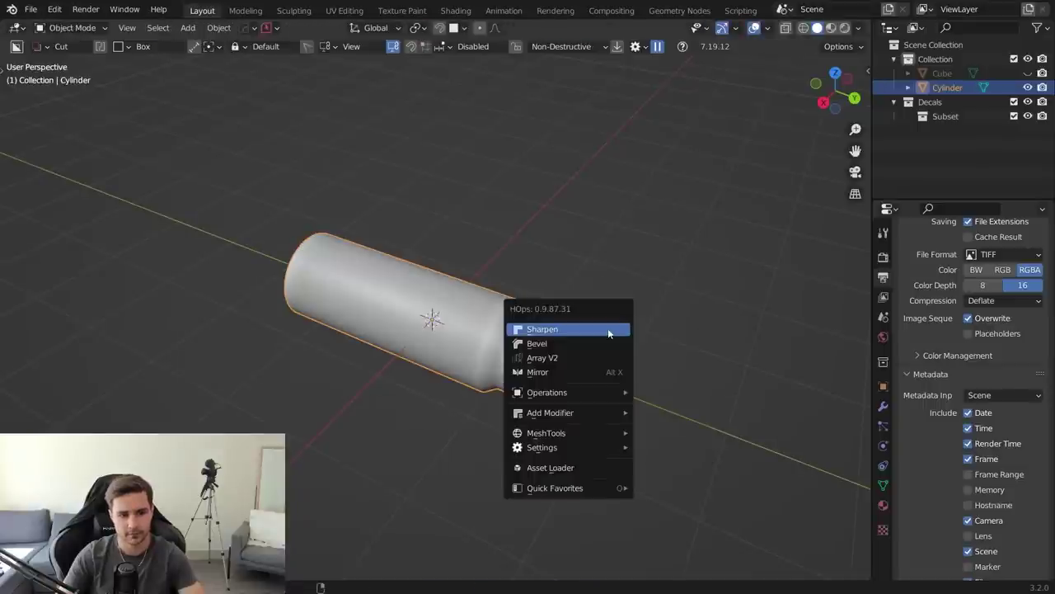
left_click(607, 329)
- Select the two edge loops of the slope between body and neck and move them about 0.05 m along Y
middle_click_drag(592, 338, 613, 342)
key("Tab")
key("alt+z")
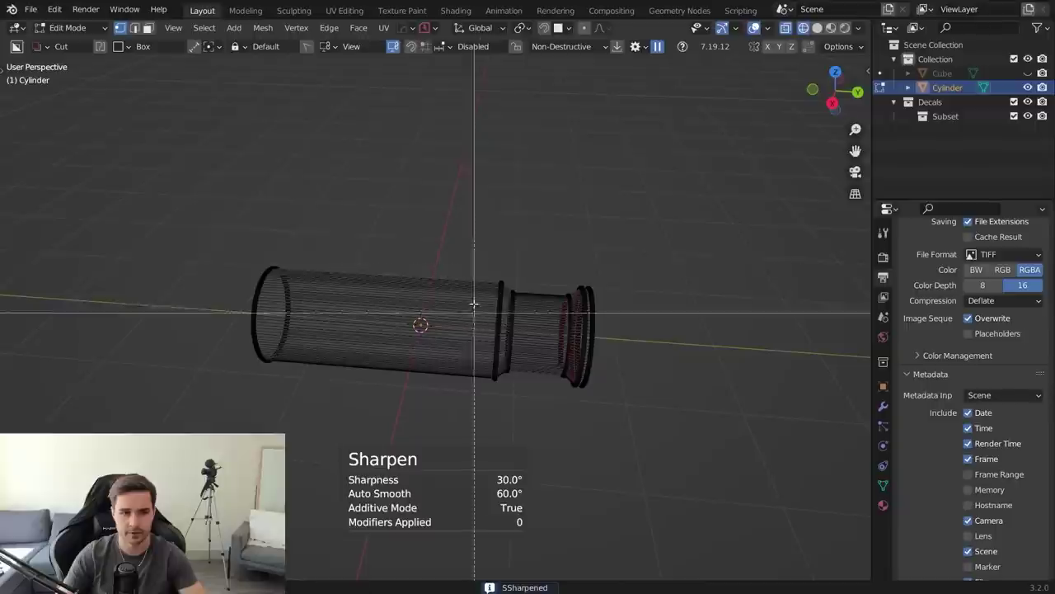
left_click_drag(481, 247, 541, 419)
key("alt+z")
key("g")
key("y")
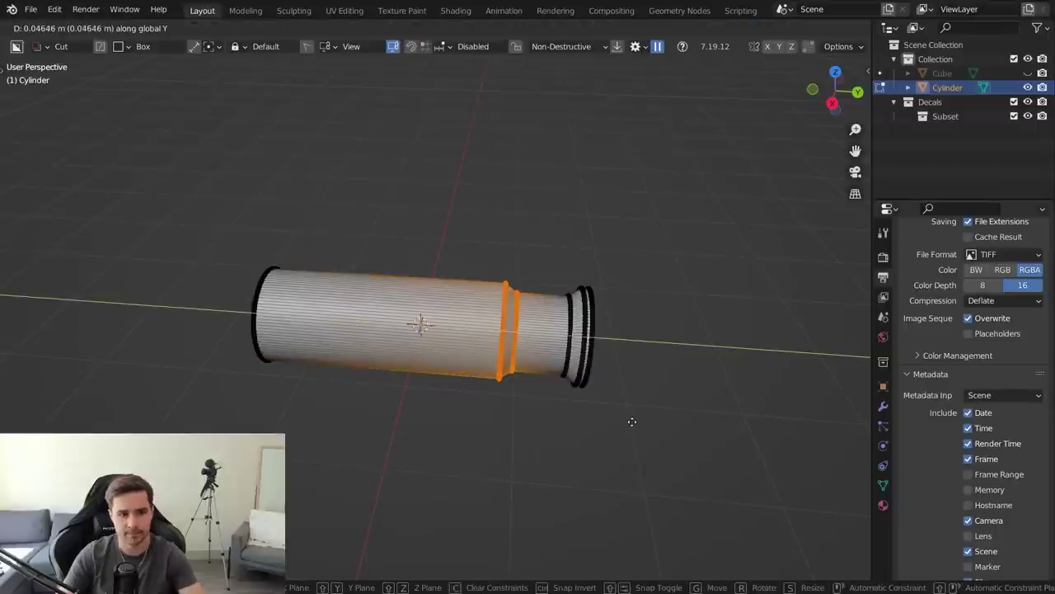
left_click(634, 421)
key("Tab")
left_click(671, 323)
- Move the end cap face slightly outwards along Y to thicken the rim
middle_click_drag(670, 328, 580, 324)
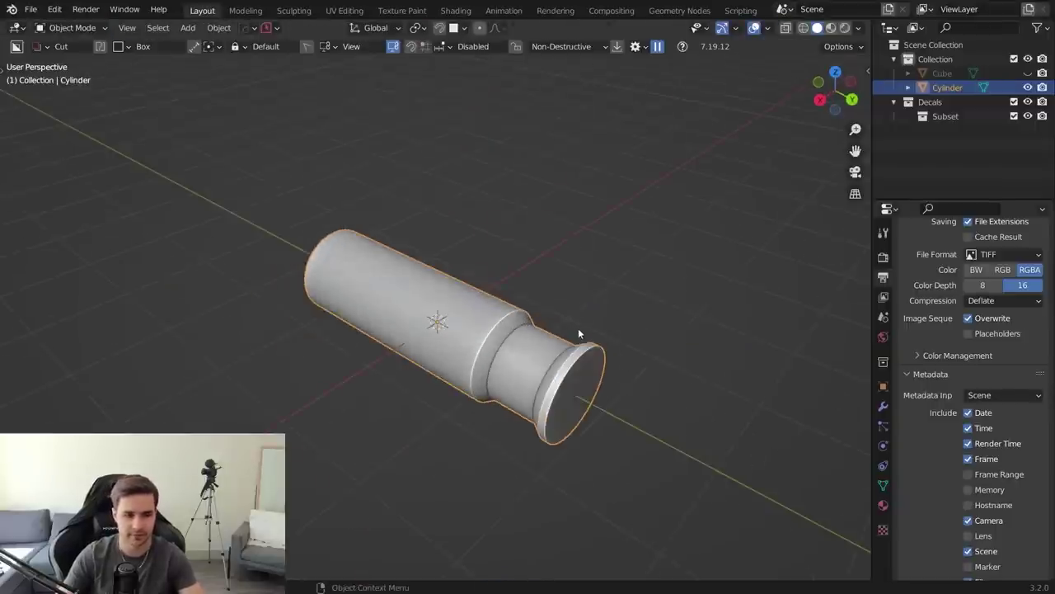
key("Tab")
key("3")
left_click(576, 396)
key("e")
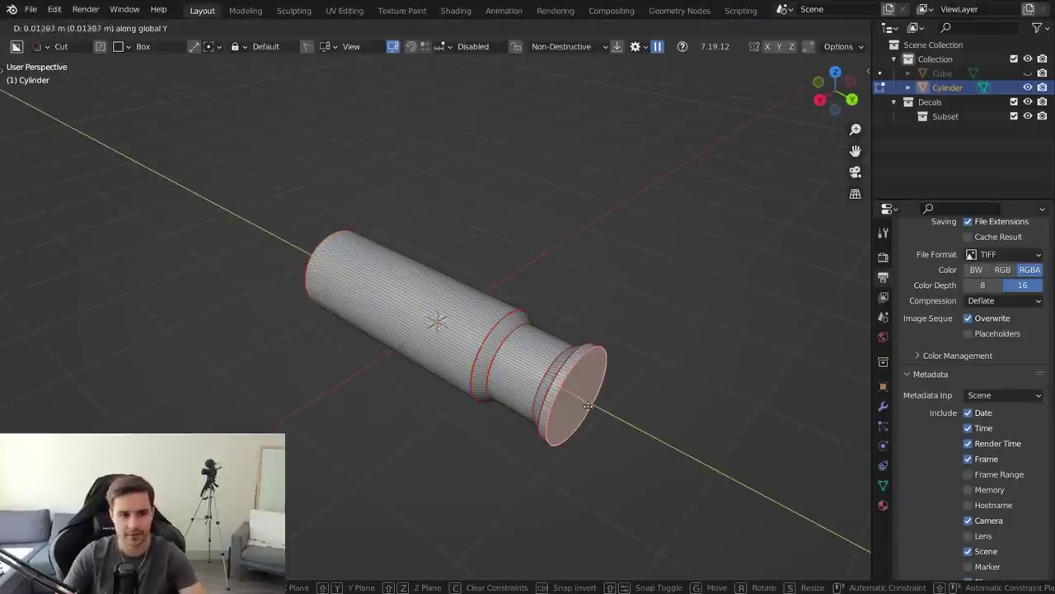
left_click(587, 397)
key("Tab")
middle_click_drag(587, 397, 261, 332)
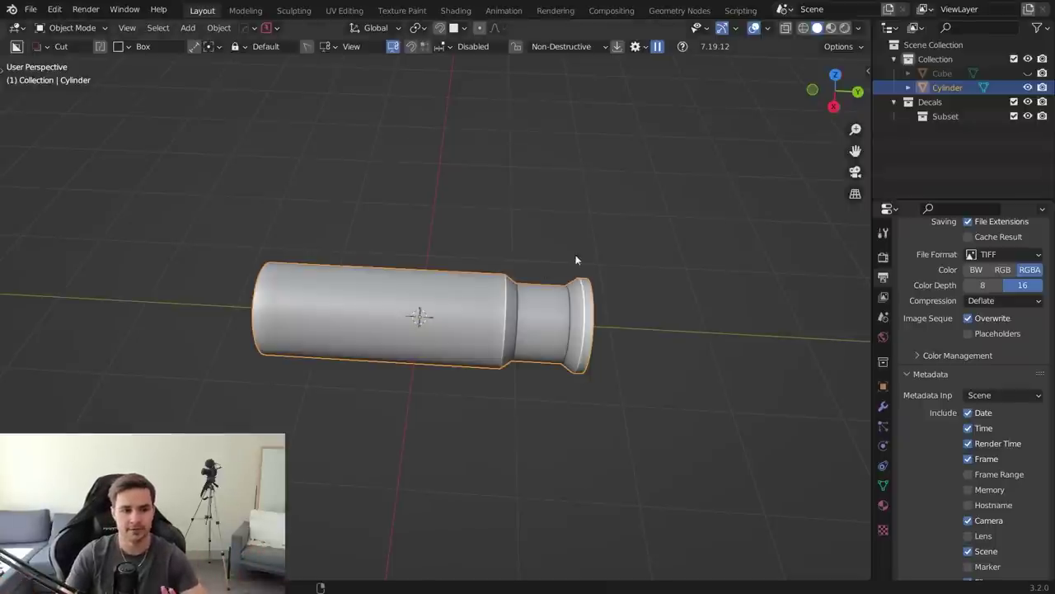
- Select the two sloped face loops on either side of the recessed neck
middle_click_drag(576, 260, 507, 249)
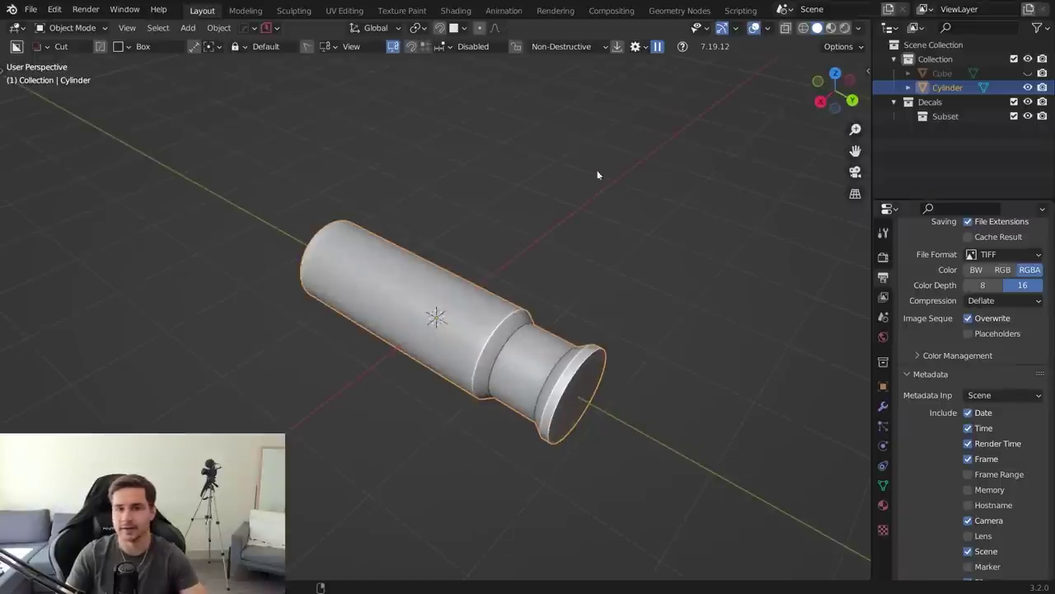
key("Tab")
middle_click_drag(563, 318, 546, 282)
scroll(525, 309, "up", 4)
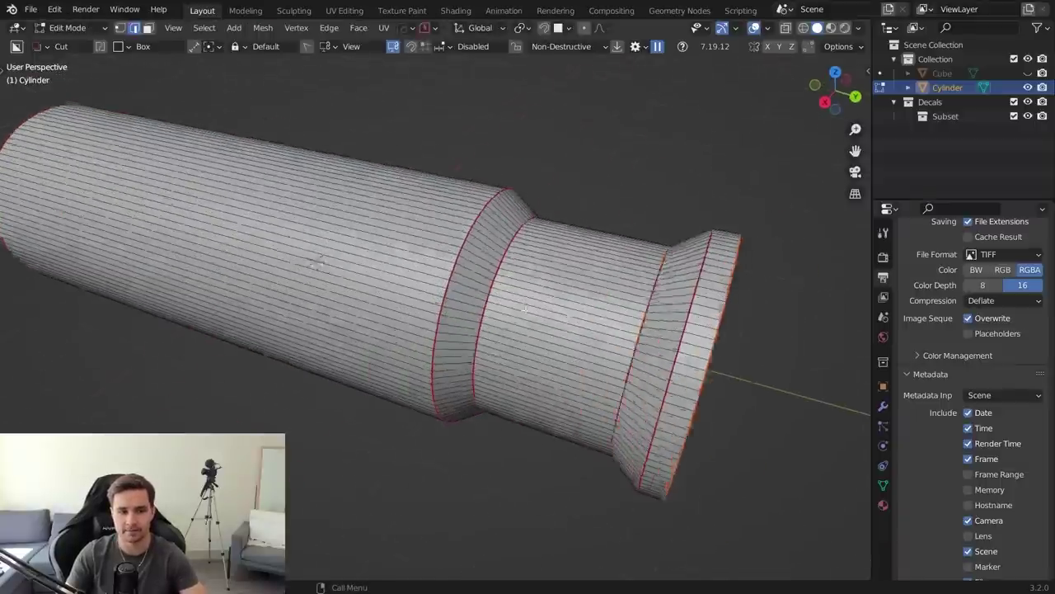
scroll(526, 309, "up", 2)
middle_click_drag(577, 350, 538, 335)
key("Tab")
left_click(686, 351)
left_click(511, 229, "alt")
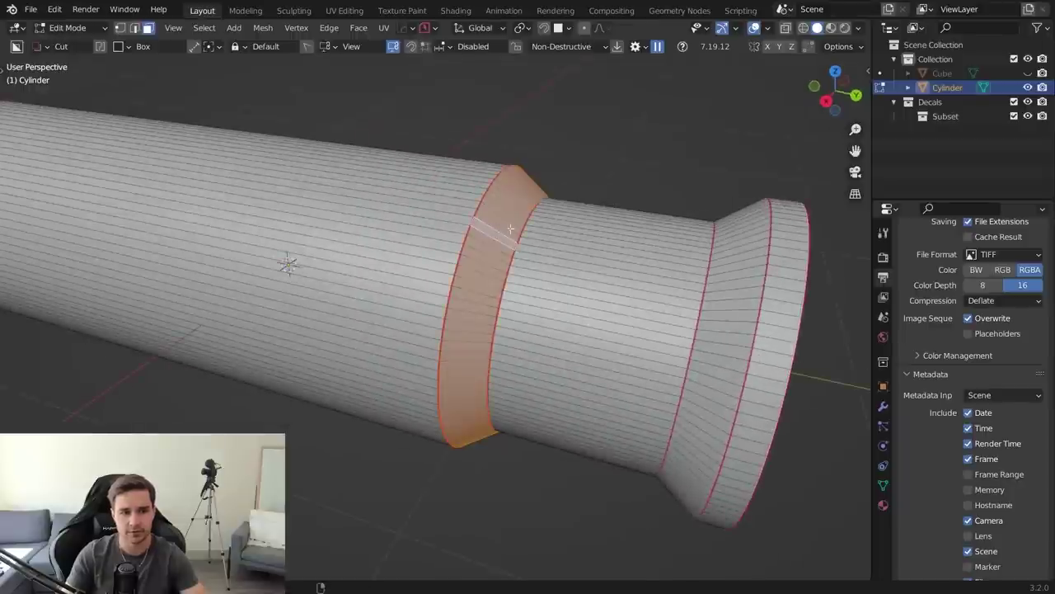
left_click(731, 289, "alt+shift")
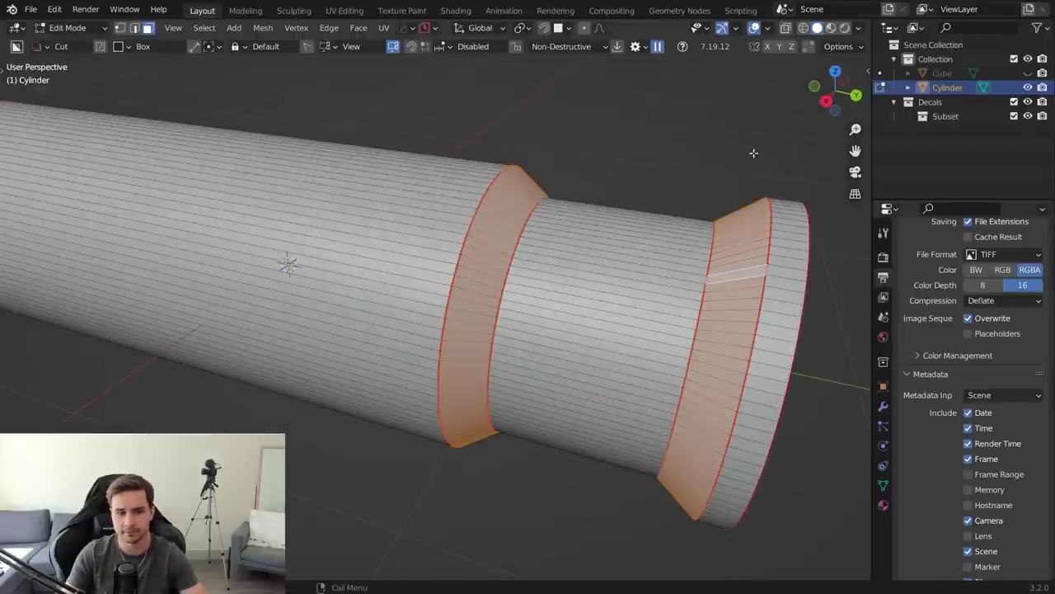
key("Tab")
left_click(552, 274)
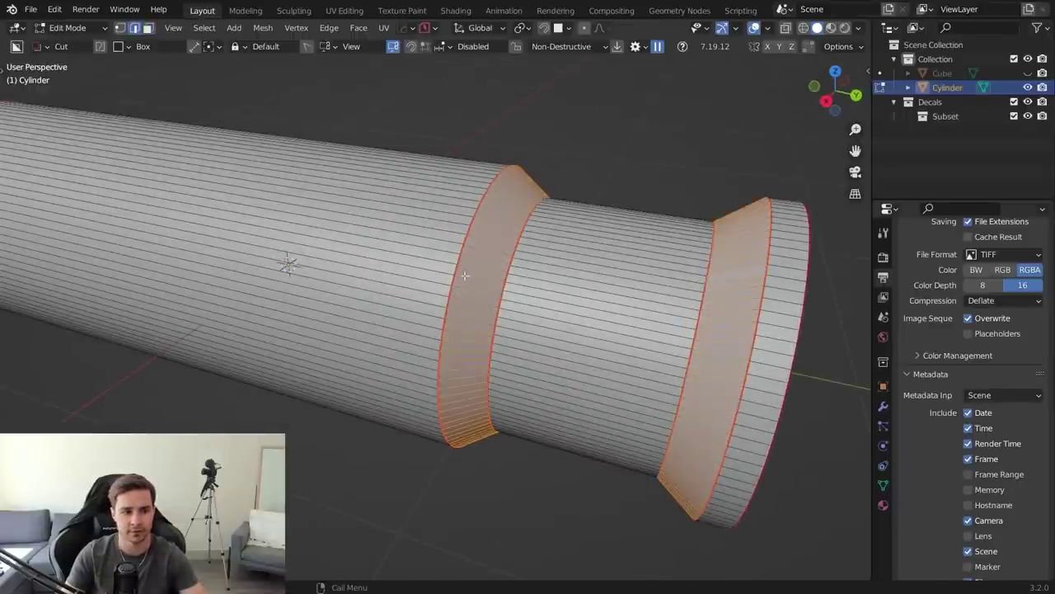
scroll(545, 265, "down", 4)
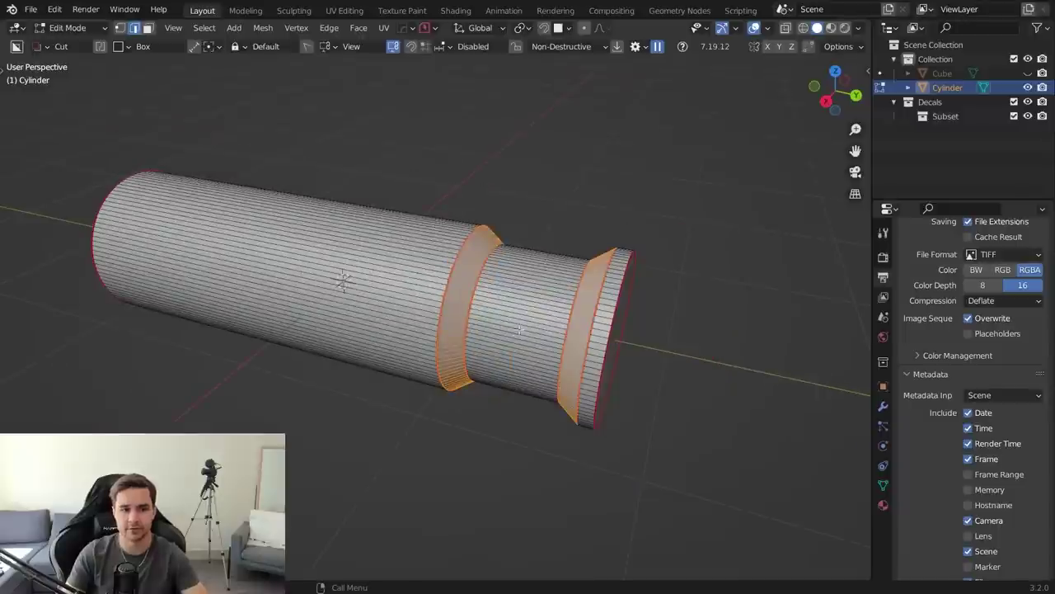
- Bevel the four edge loops bordering the two slopes beside the neck with 12 segments
key("Tab")
key("Tab")
left_click(450, 289, "alt")
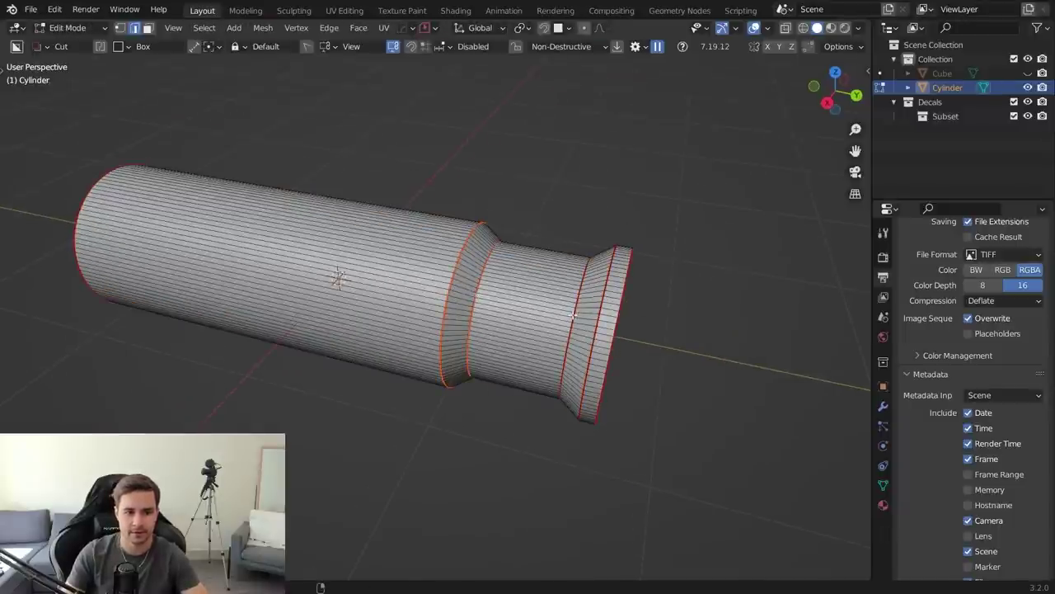
key("ctrl+b")
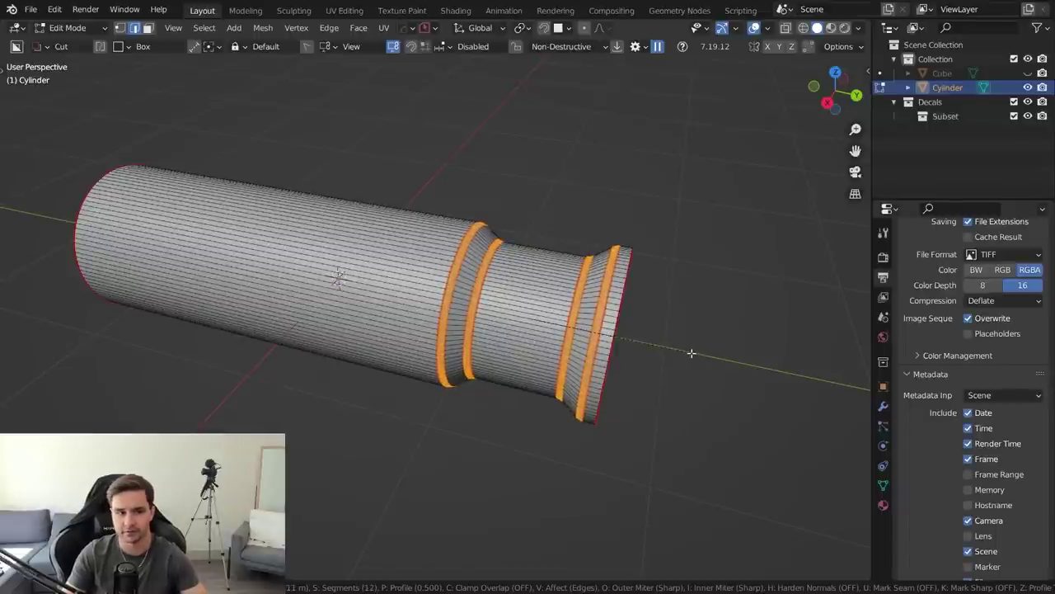
left_click(695, 353)
key("Tab")
scroll(665, 268, "down", 4)
middle_click_drag(665, 268, 577, 320)
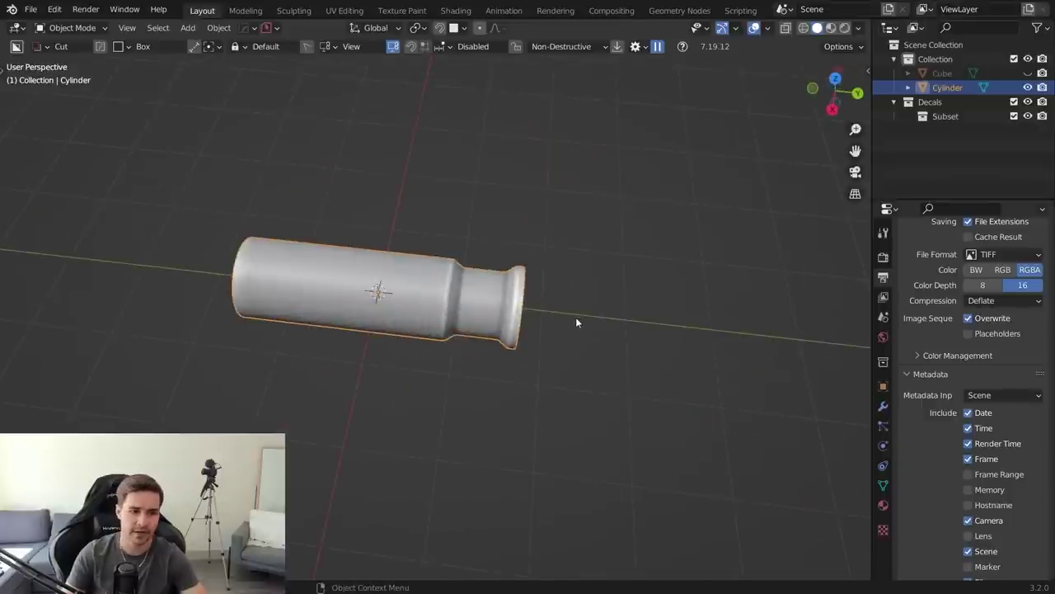
- Move the edge loop where the body meets the slope about -0.22 m along Y to lengthen the slope
key("Tab")
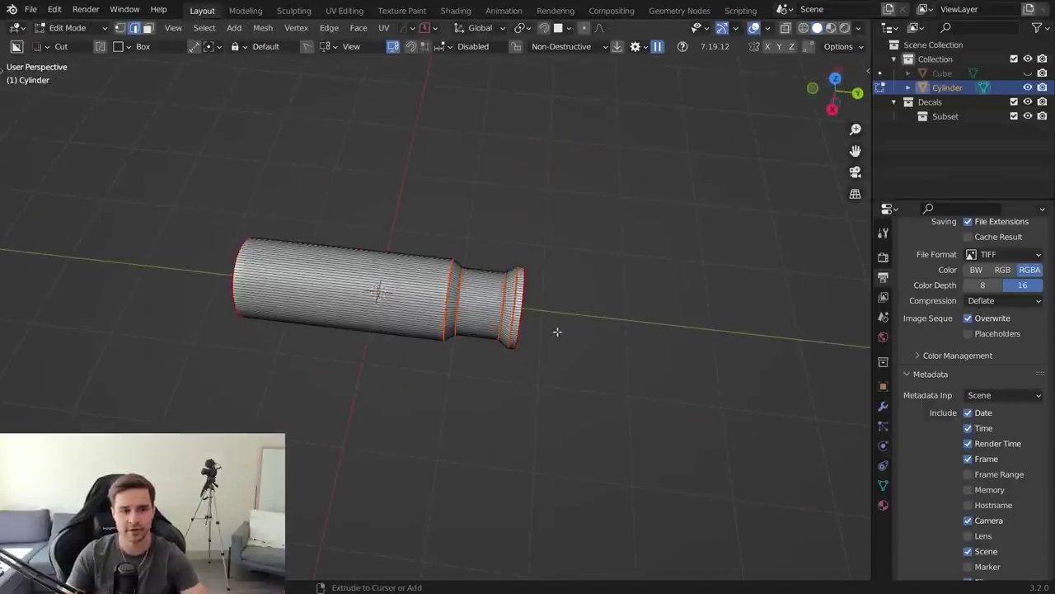
scroll(490, 328, "up", 5)
scroll(484, 276, "down", 3)
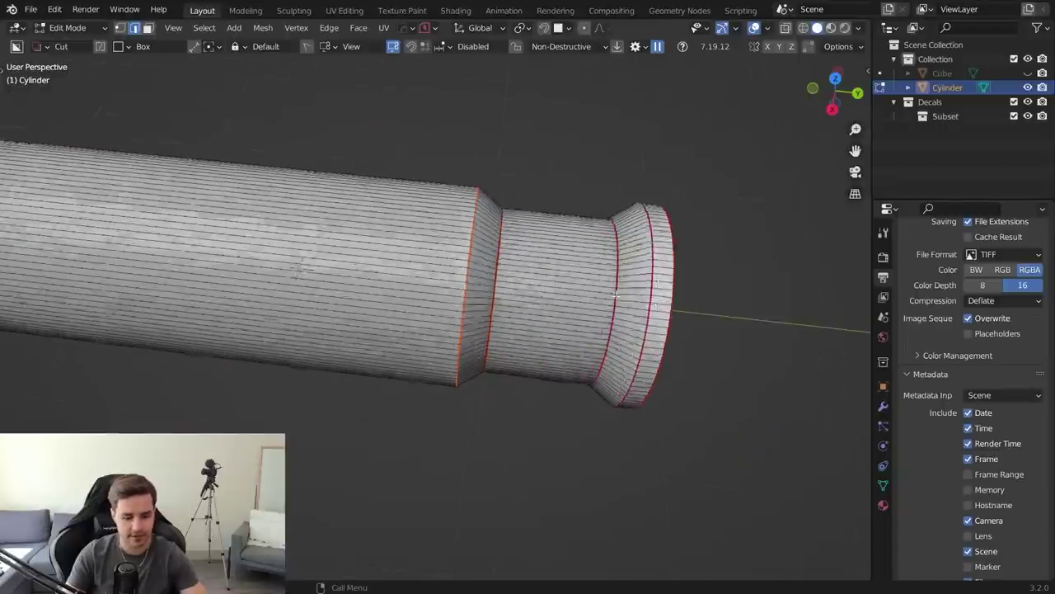
key("g")
key("y")
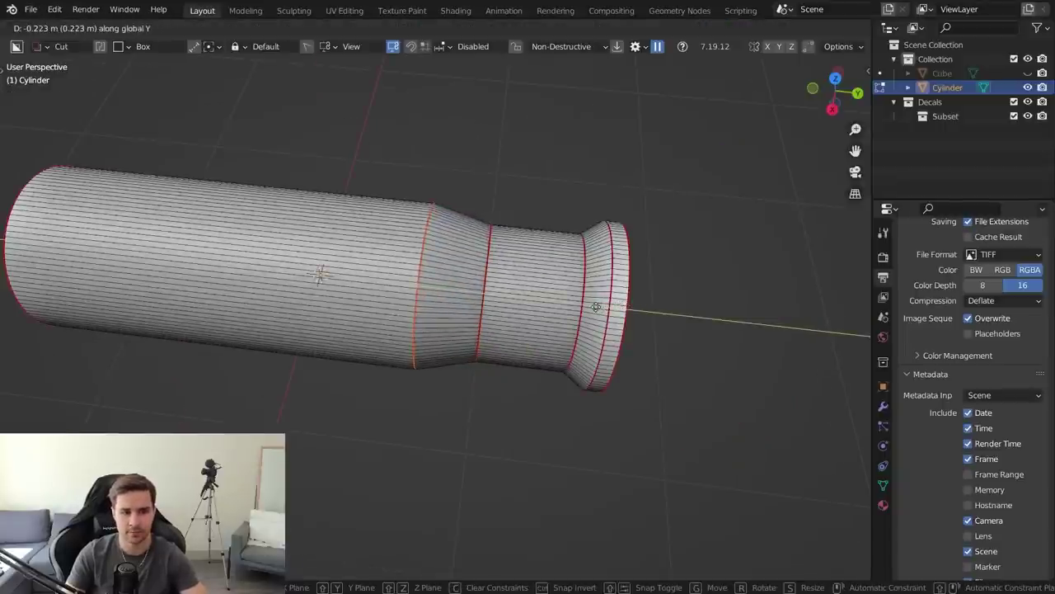
left_click(599, 307)
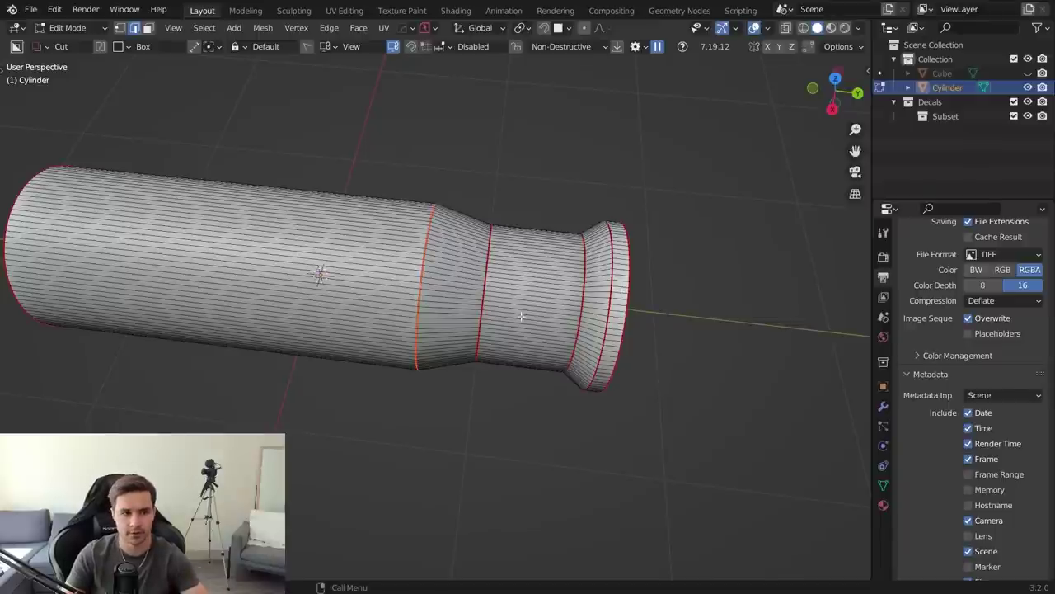
- Bevel the edge loops at the body end and neck end of the long slope separately, with 12 segments each
key("ctrl+b")
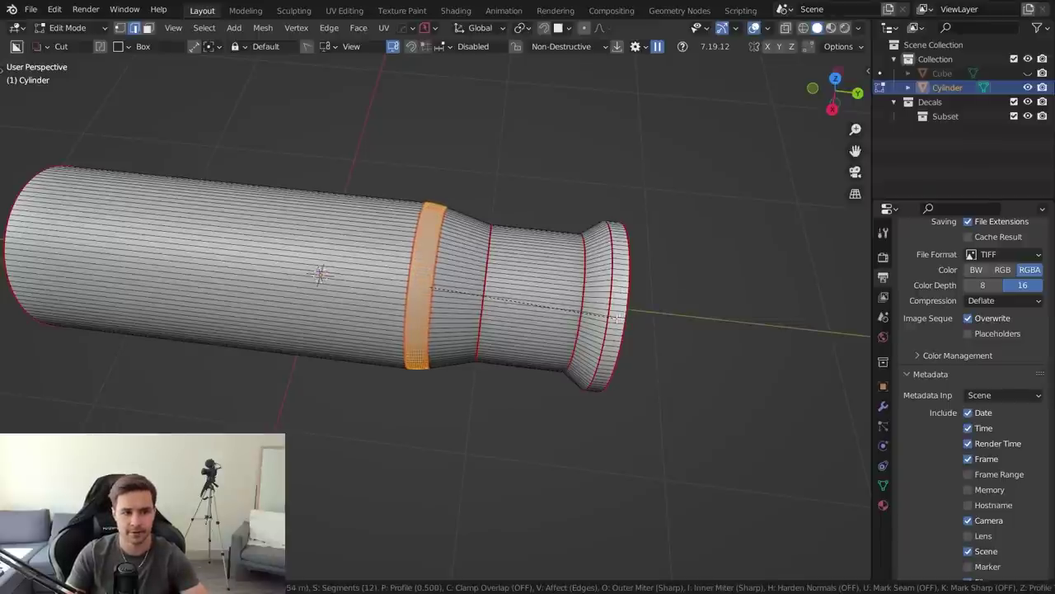
left_click(544, 280)
scroll(543, 278, "up", 4)
left_click(544, 278, "alt")
key("ctrl+b")
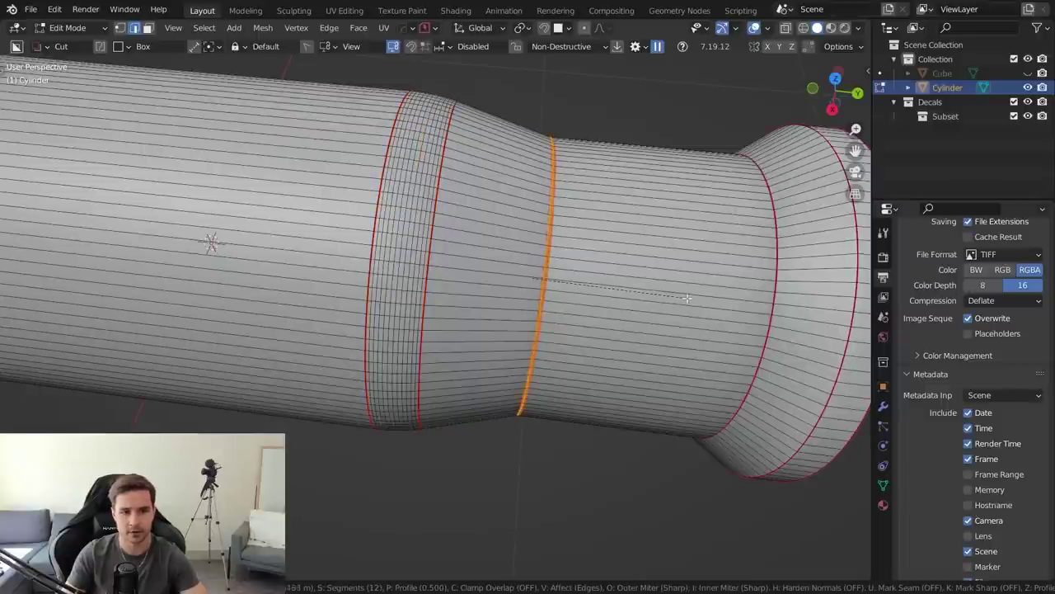
left_click(708, 299)
- Bevel the two edge loops of the short slope between neck and rim together with 12 segments
left_click(774, 295, "alt")
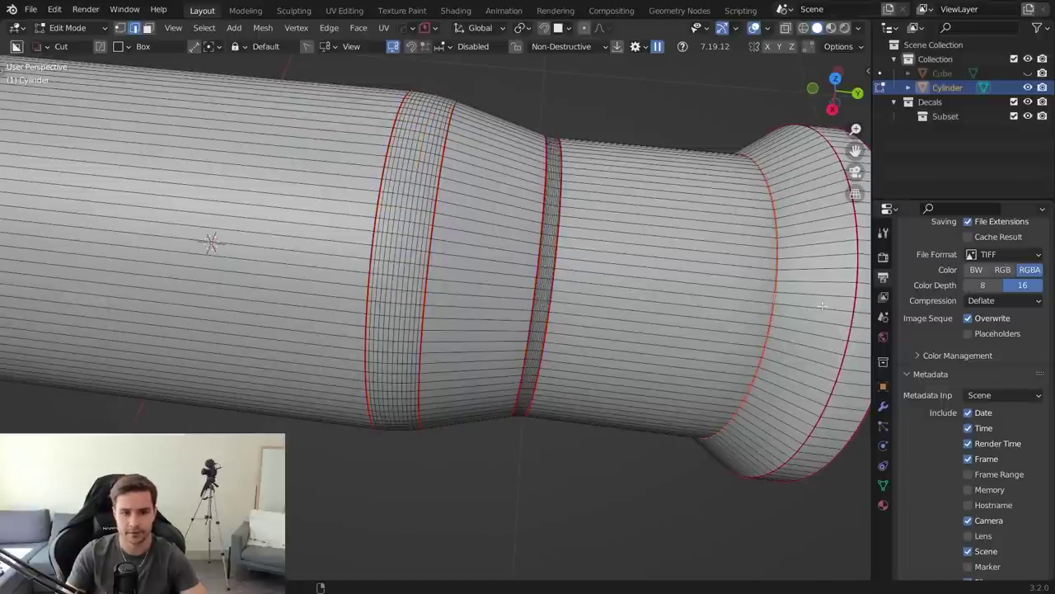
left_click(854, 305, "alt+shift")
scroll(779, 344, "down", 2)
key("ctrl+b")
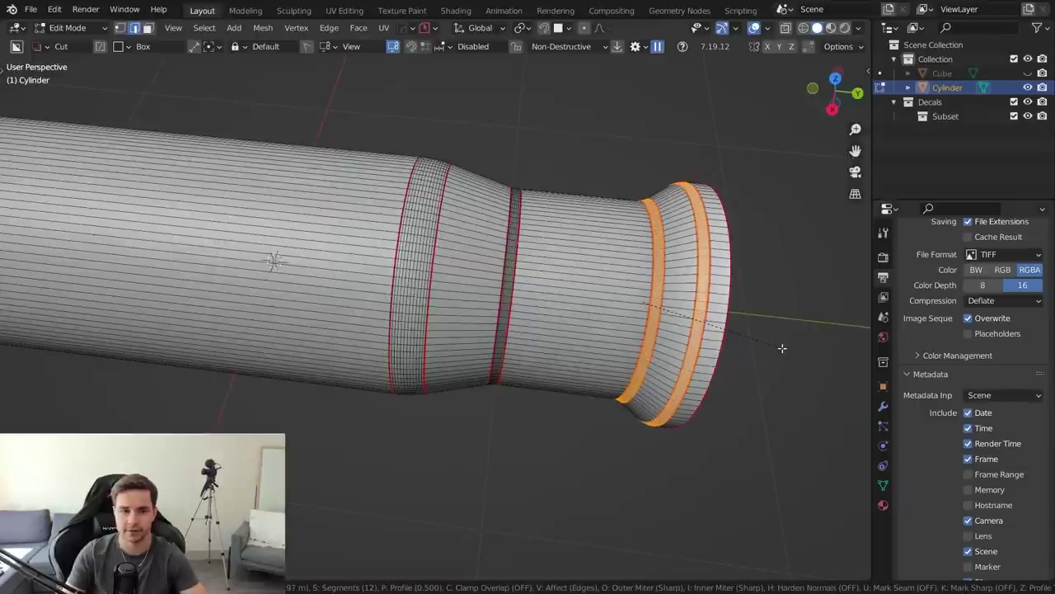
left_click(783, 348)
- Resharpen the cylinder's shading at 30° sharpness with 60° auto smooth and inspect the transitions
key("Tab")
key("q")
left_click(729, 213)
scroll(715, 224, "down", 3)
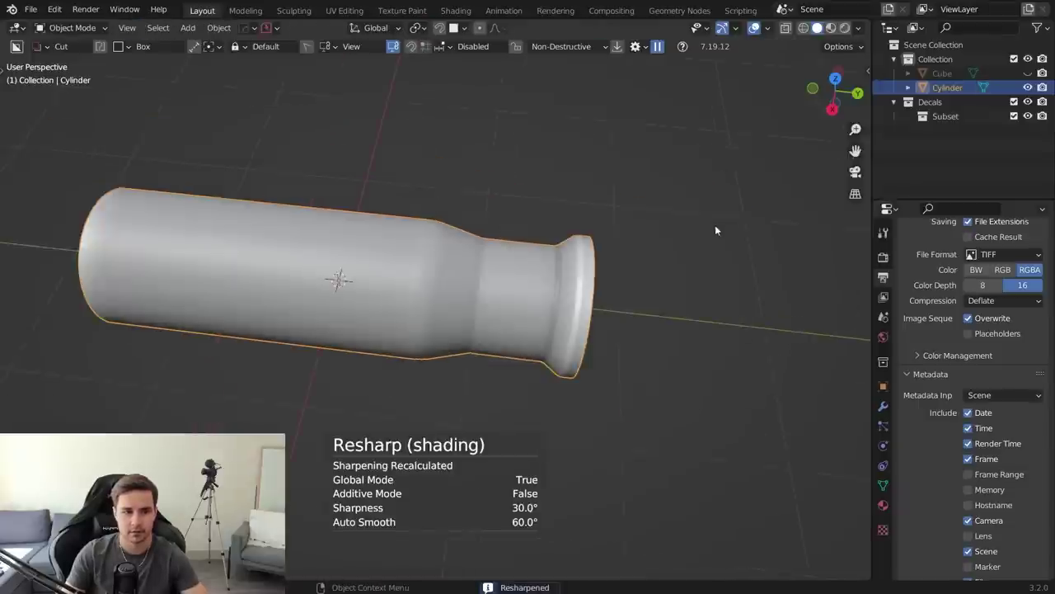
middle_click_drag(715, 225, 560, 265)
scroll(560, 264, "up", 3)
- Undo the resharpening and the bevels on the edge loops around the neck
key("ctrl+z")
key("ctrl+z")
key("ctrl+z")
key("ctrl+z")
key("ctrl+z")
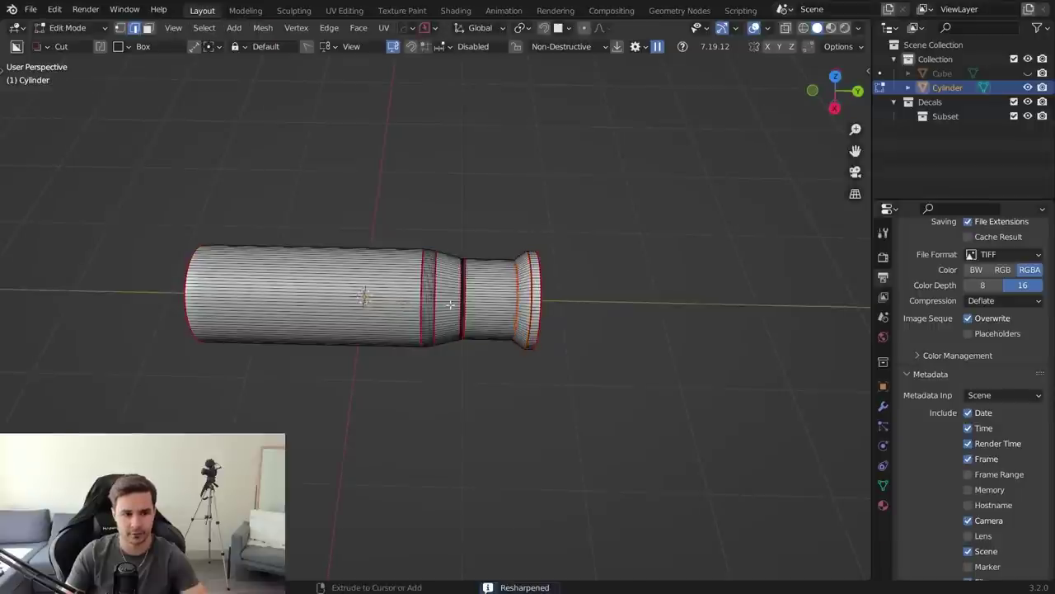
- Move the edge loop between body and long slope about 0.045 m along Y towards the neck
key("g")
key("y")
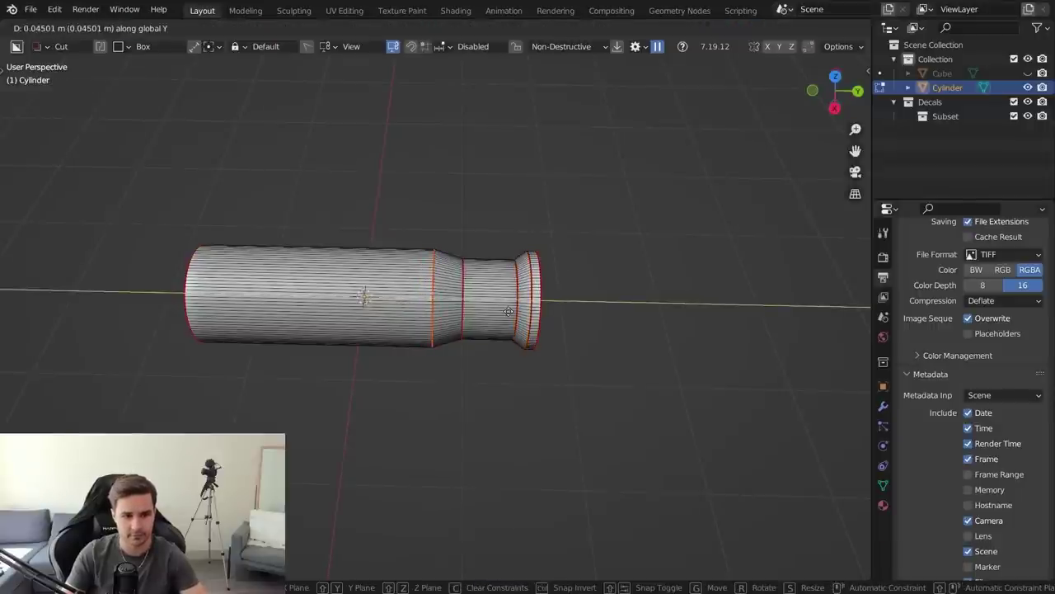
left_click(508, 311)
- Bevel the long slope's body-end edge loop with 12 segments, and its neck-end loop 0.02 m wide with 12 segments
scroll(577, 308, "up", 5)
key("ctrl+b")
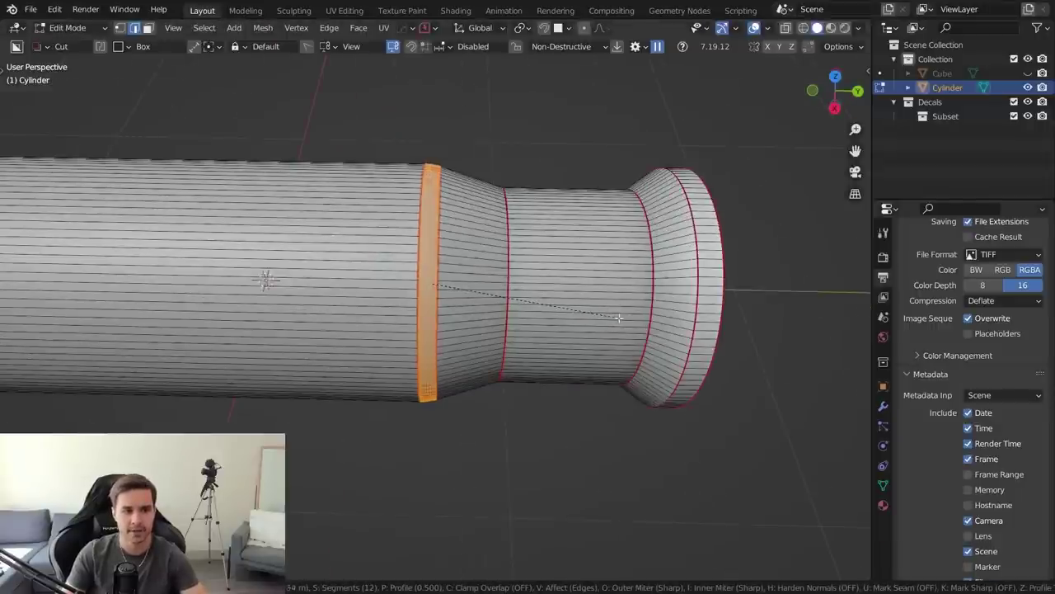
left_click(575, 297)
left_click(507, 279, "alt")
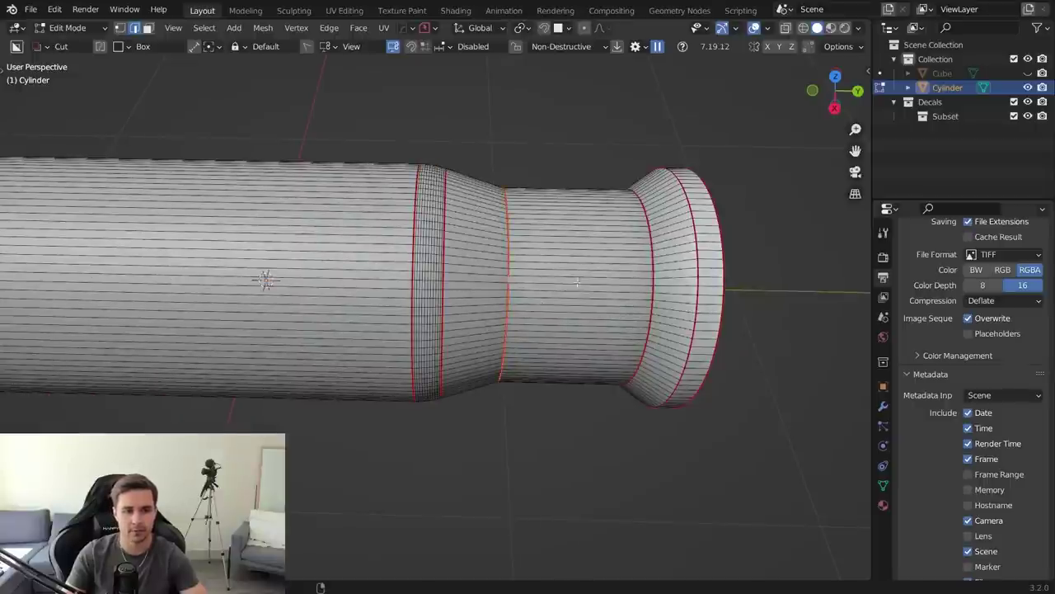
key("ctrl+b")
left_click(618, 285)
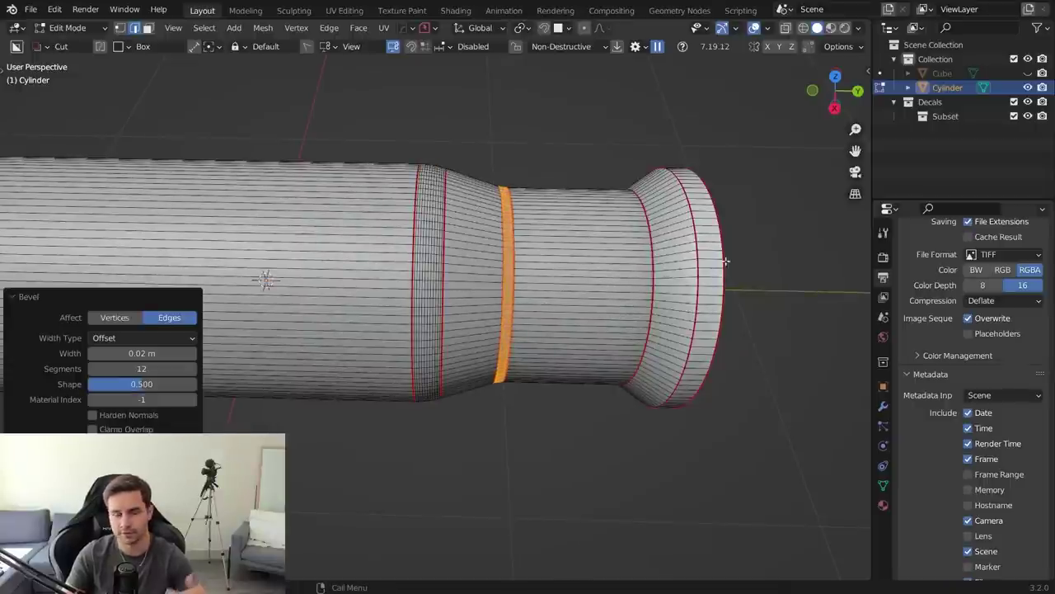
- Bevel the two edge loops of the slope between neck and rim about 0.0168 m wide with 12 segments
left_click(654, 300, "alt")
left_click(697, 300, "alt+shift")
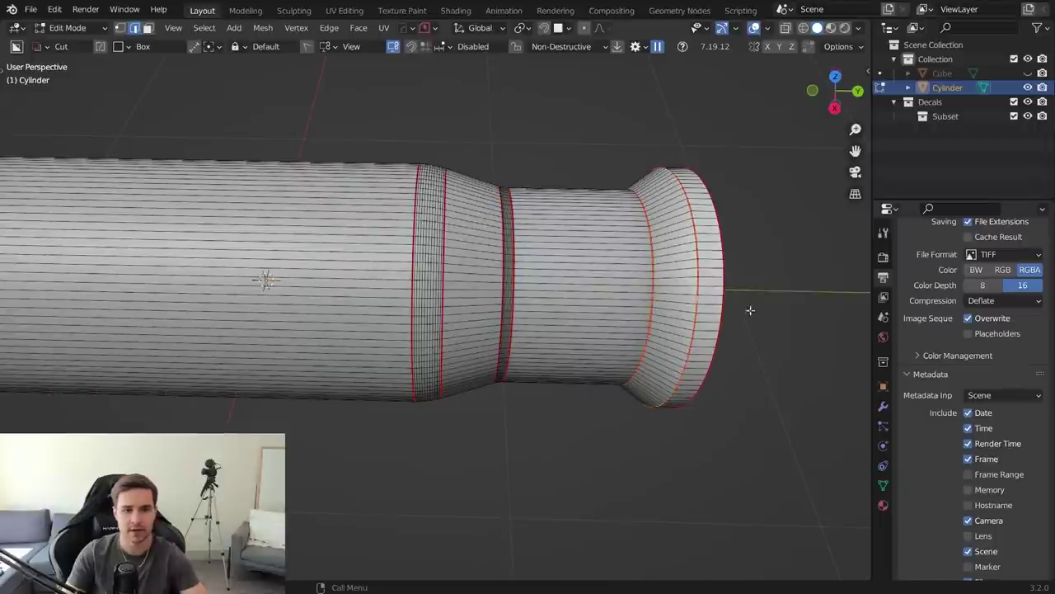
key("ctrl+b")
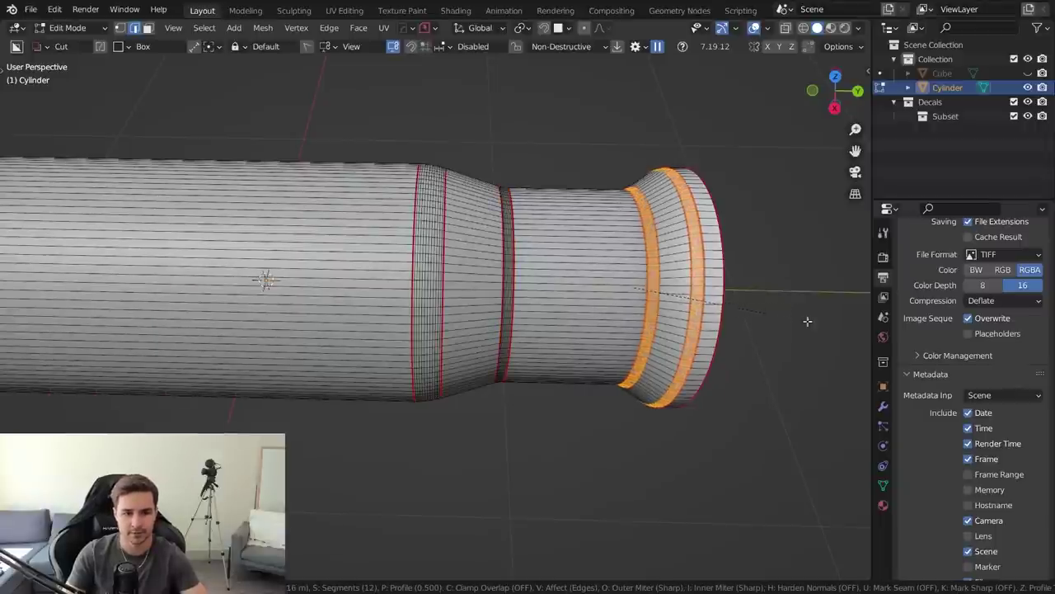
left_click(797, 318)
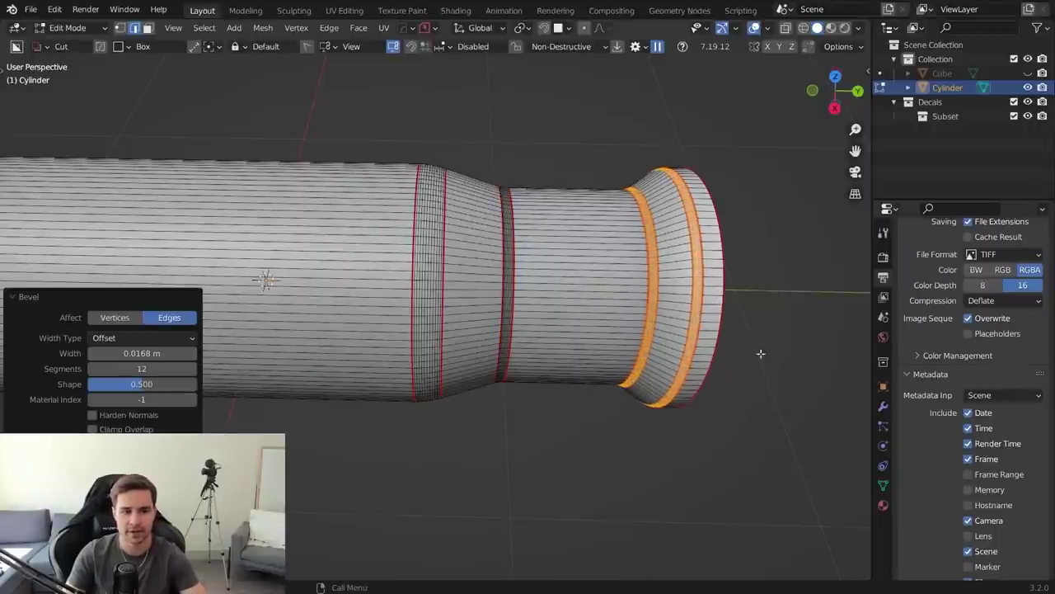
- Resharpen the cylinder's shading at 30° sharpness with 60° auto smooth
key("Tab")
scroll(722, 188, "down", 3)
middle_click_drag(723, 188, 585, 247)
key("q")
left_click(586, 250)
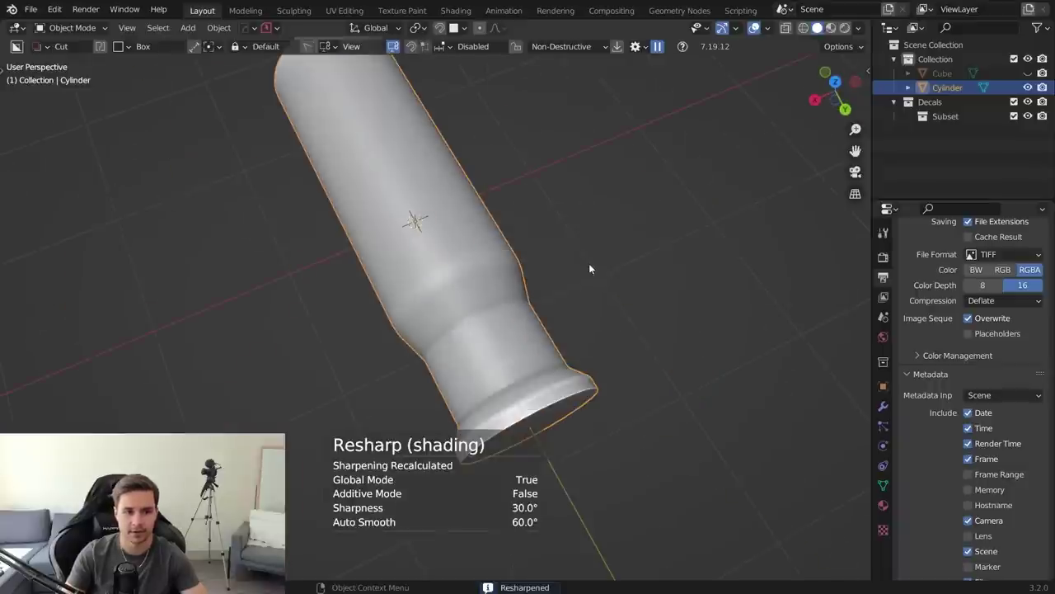
- Examine the shading of the bevelled transitions around the neck and rim from several angles
scroll(534, 268, "down", 3)
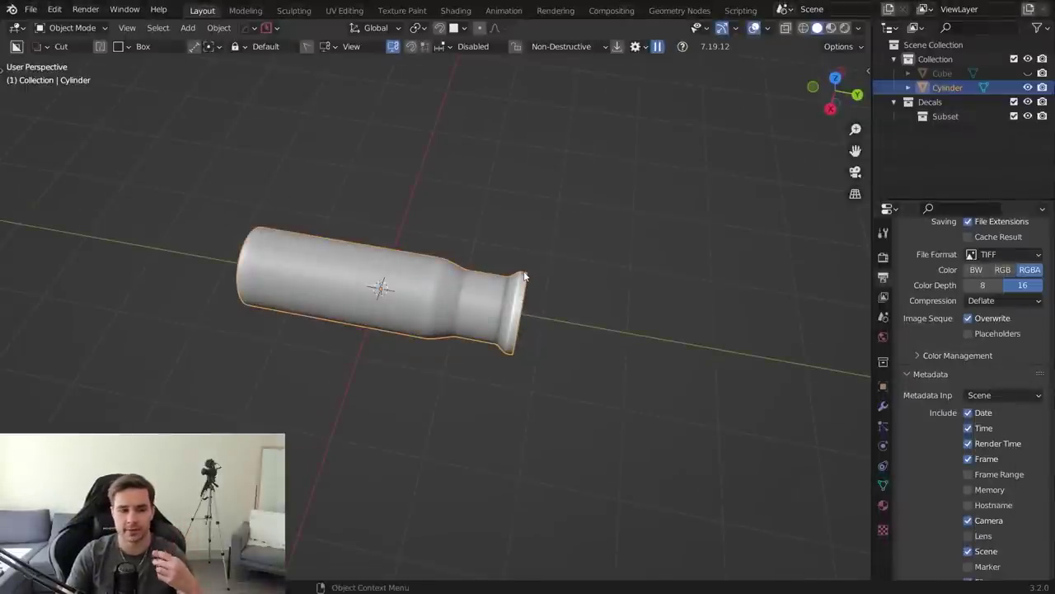
middle_click_drag(524, 277, 539, 259)
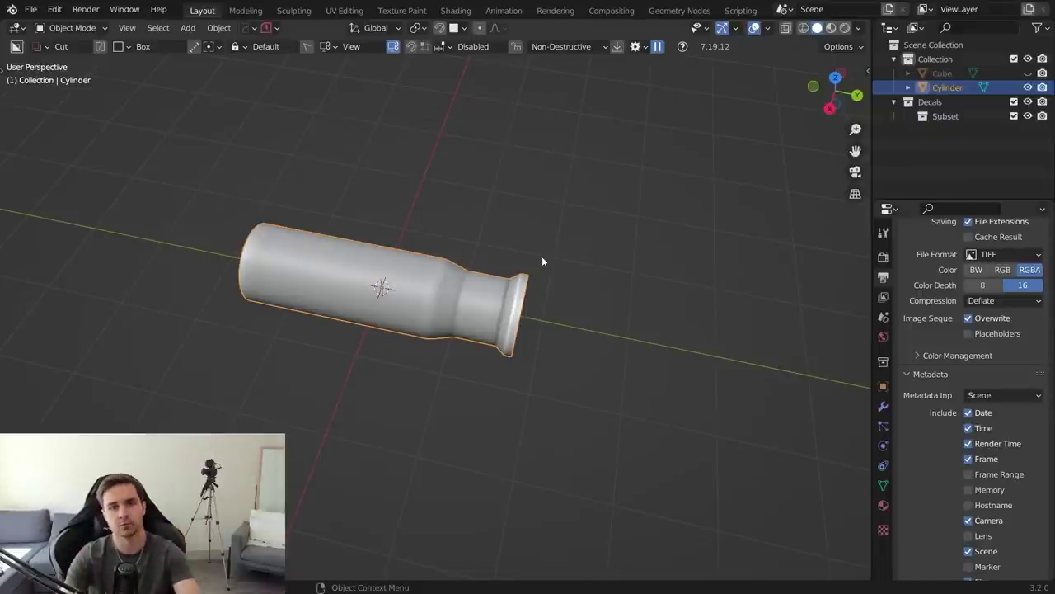
scroll(542, 259, "up", 3)
middle_click_drag(588, 255, 633, 252)
key("Tab")
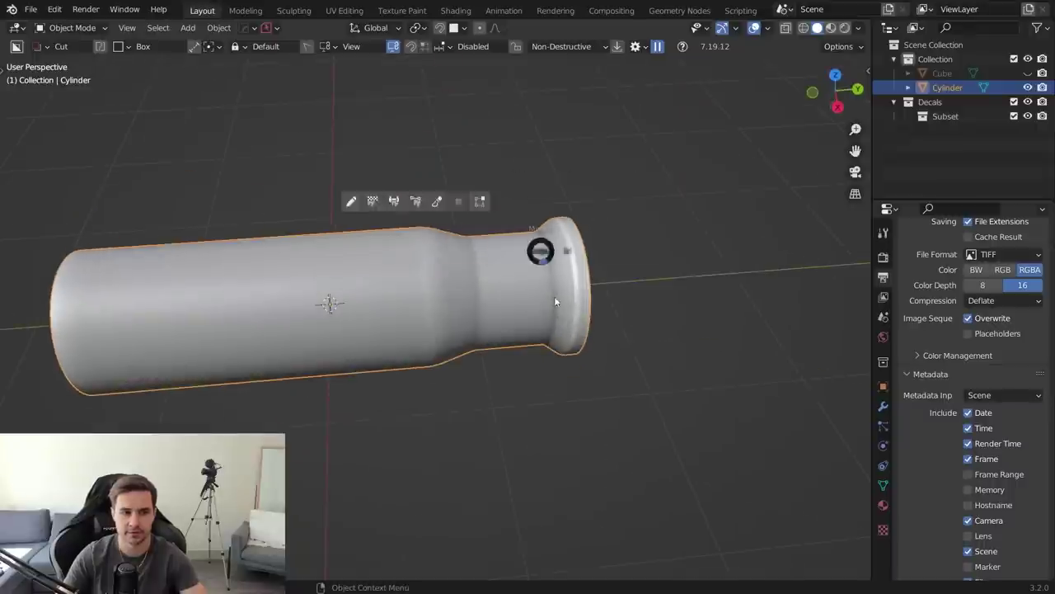
left_click(554, 296)
middle_click_drag(554, 314, 528, 354)
key("Tab")
key("Tab")
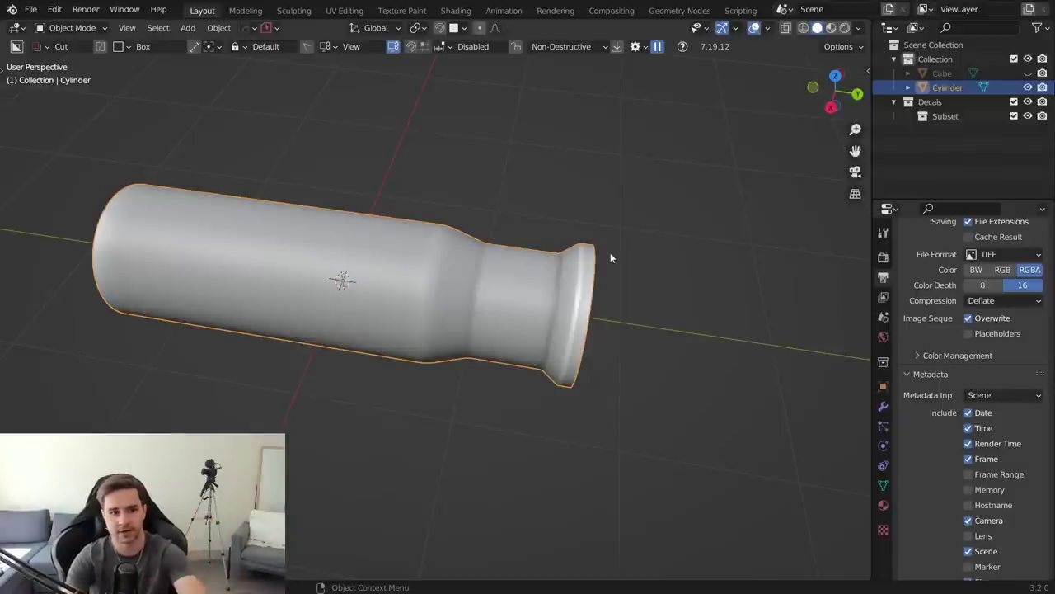
- Insert an edge loop around the middle of the neck between the long slope and the rim
key("Tab")
left_click(588, 354)
middle_click_drag(609, 328, 574, 313)
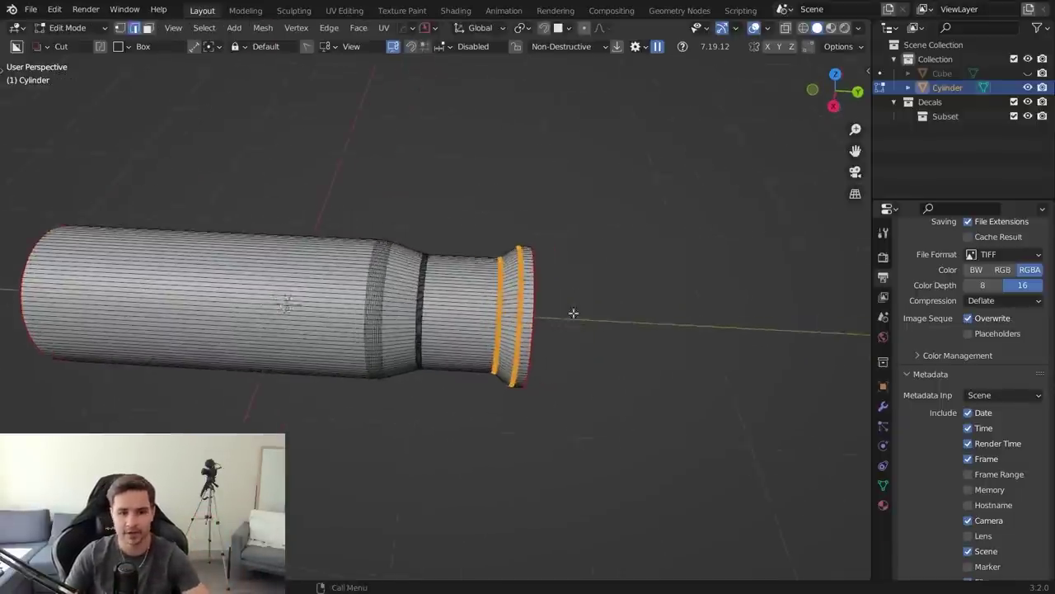
scroll(574, 314, "up", 2)
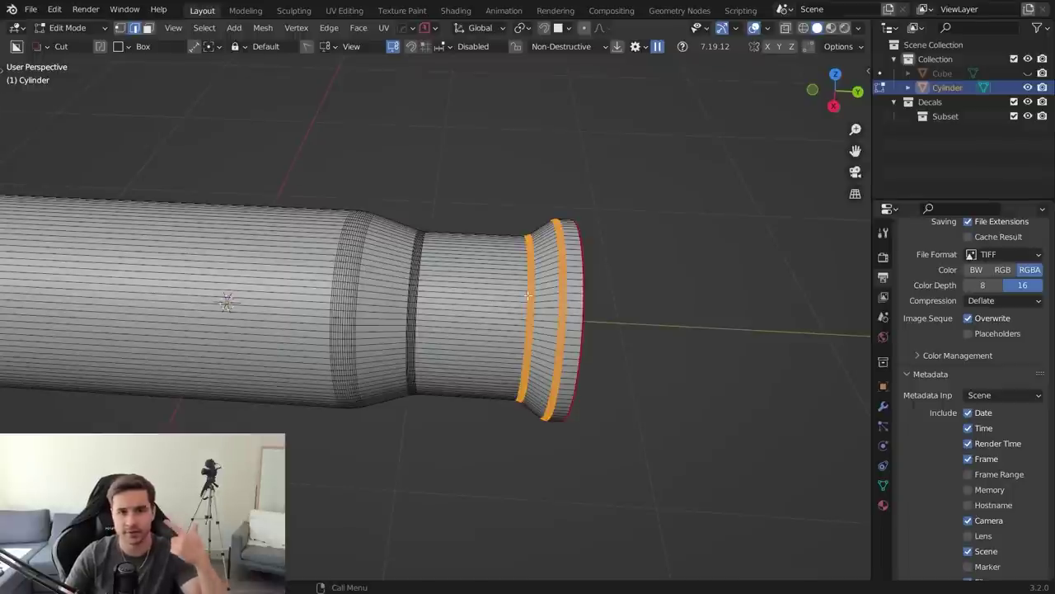
key("g")
key("g")
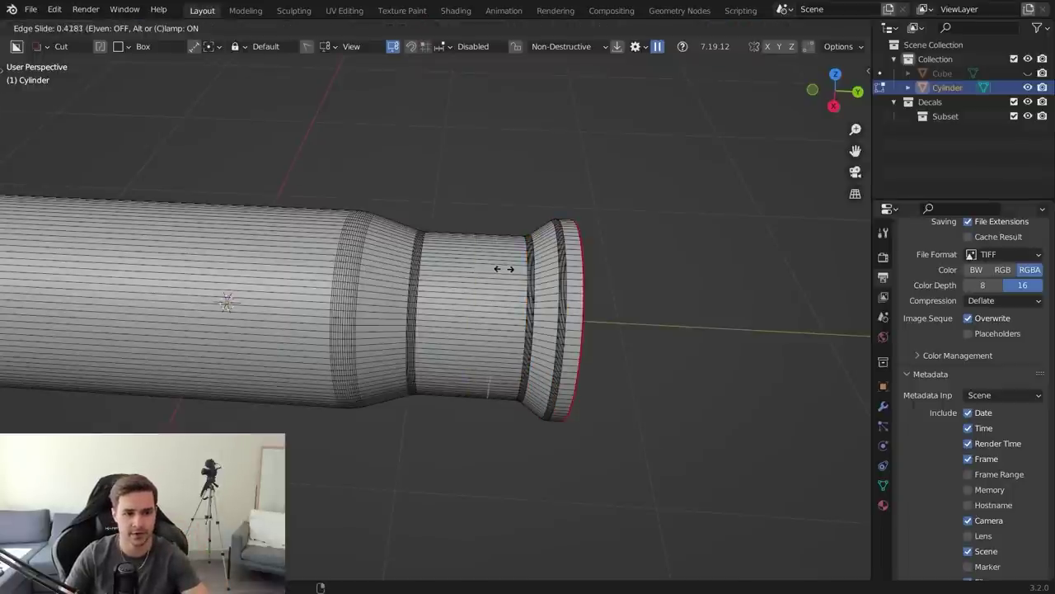
left_click(494, 271)
- Move the neck's new edge loop about 0.07 m along Y toward the rim and bevel it 0.0896 m wide with one segment
key("ctrl+b")
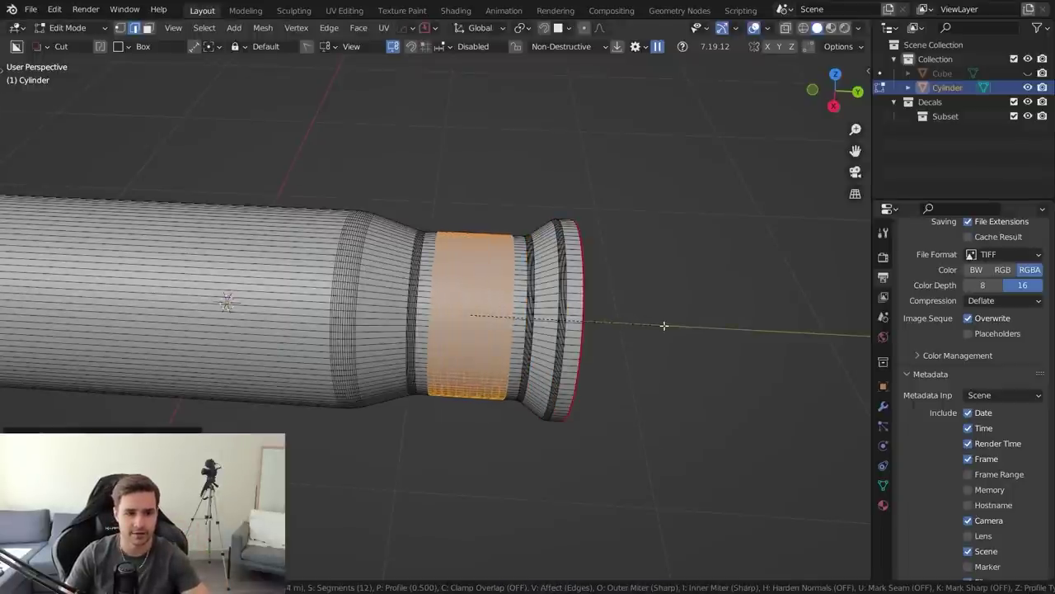
right_click(666, 328)
key("g")
key("y")
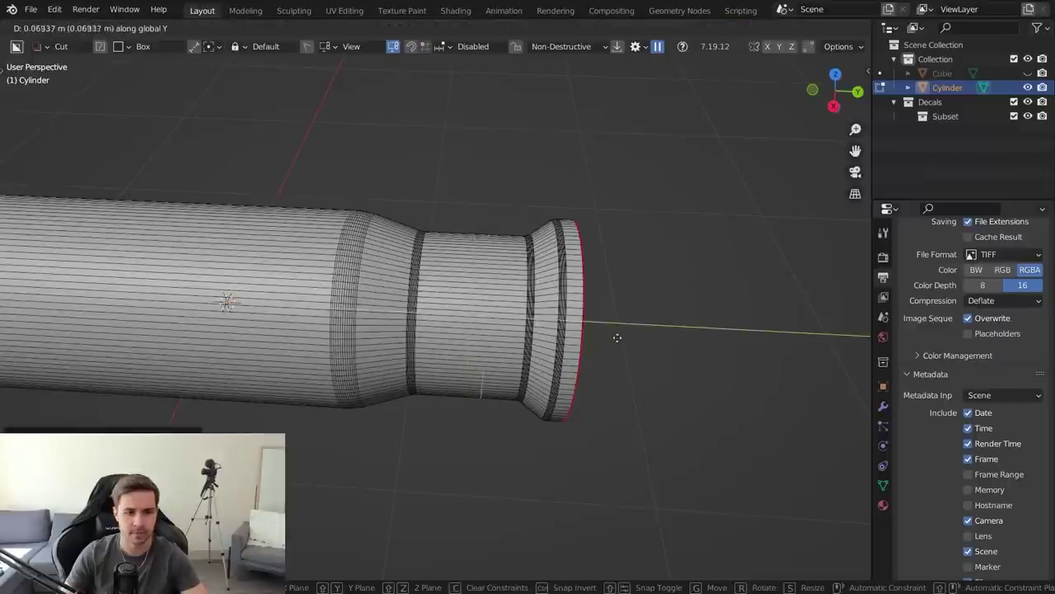
left_click(626, 339)
key("ctrl+b")
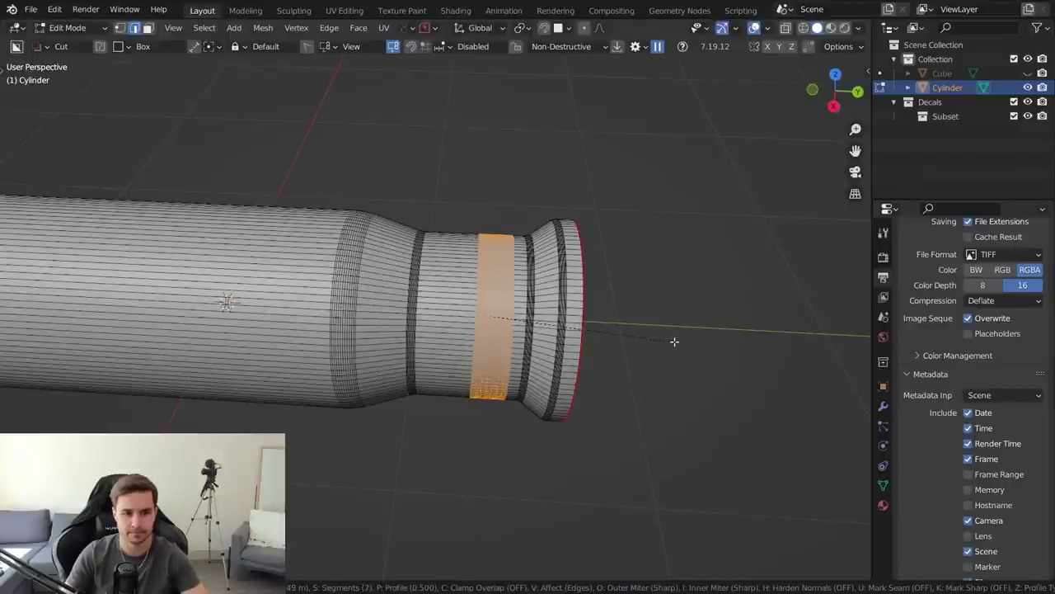
left_click(674, 338)
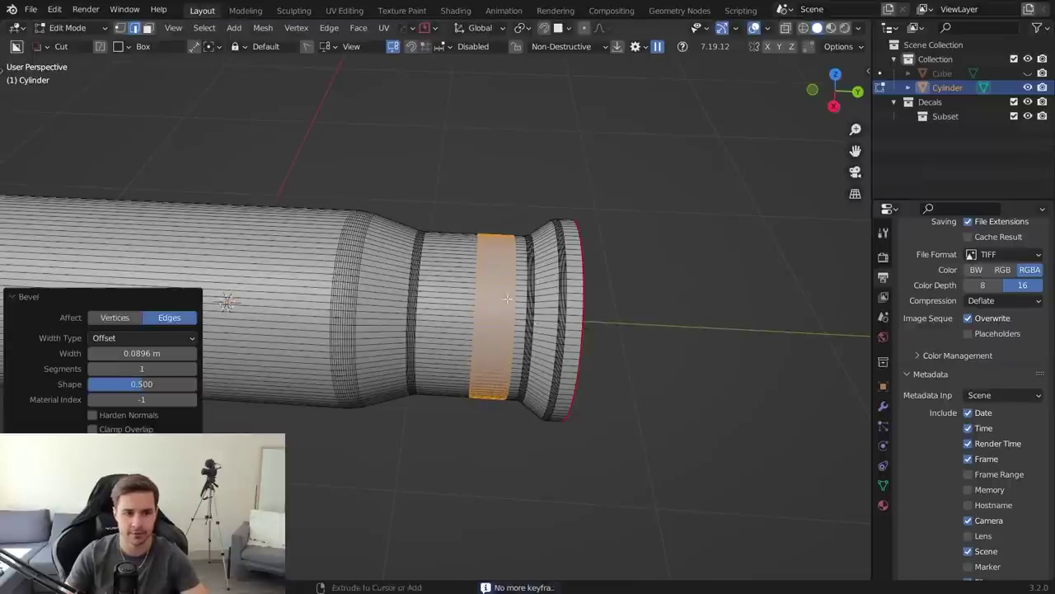
- Form a groove inside the neck band from a centre loop bevelled 0.063 m wide and scaled to about 0.875 except along Y
key("ctrl+z")
key("ctrl+b")
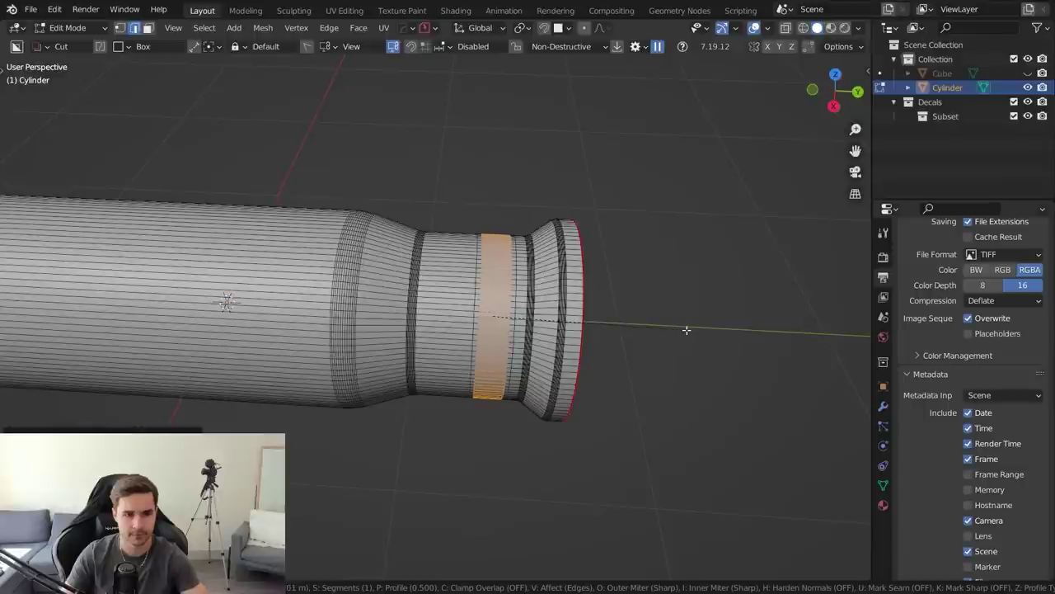
left_click(672, 330)
key("s")
key("shift+y")
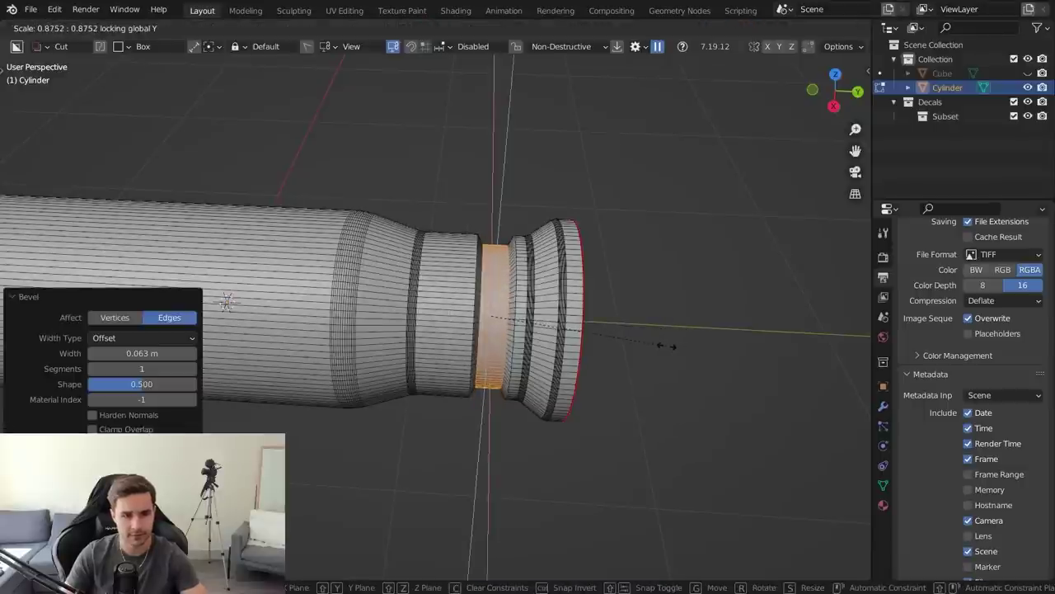
left_click(668, 348)
- Move the vertex loops on the groove's body side about 0.02 m along Y toward the rim
key("1")
key("alt+a")
key("shift+z")
key("b")
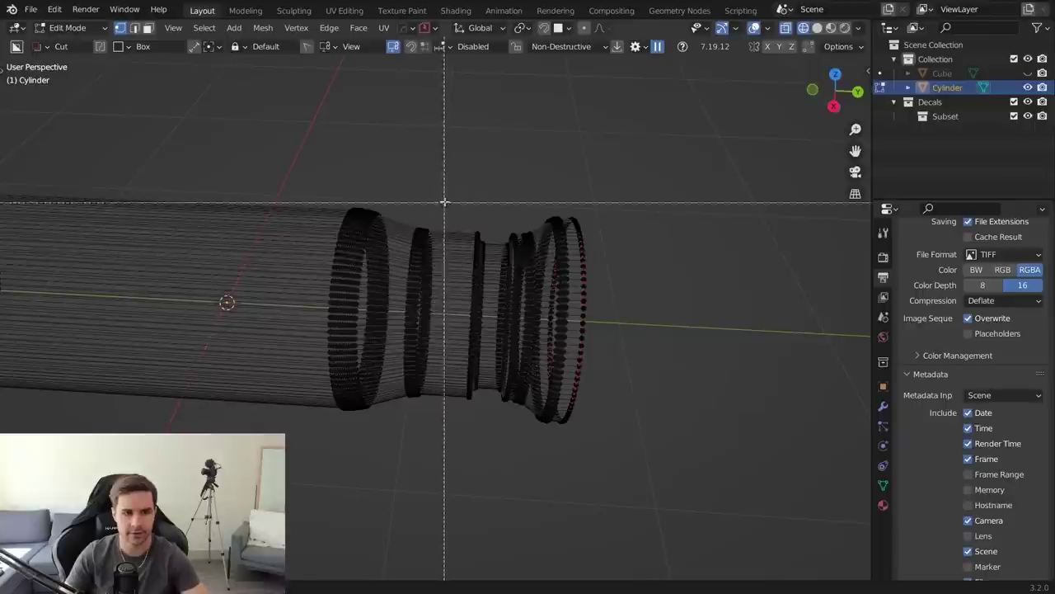
left_click_drag(447, 196, 483, 435)
key("alt+z")
key("g")
key("y")
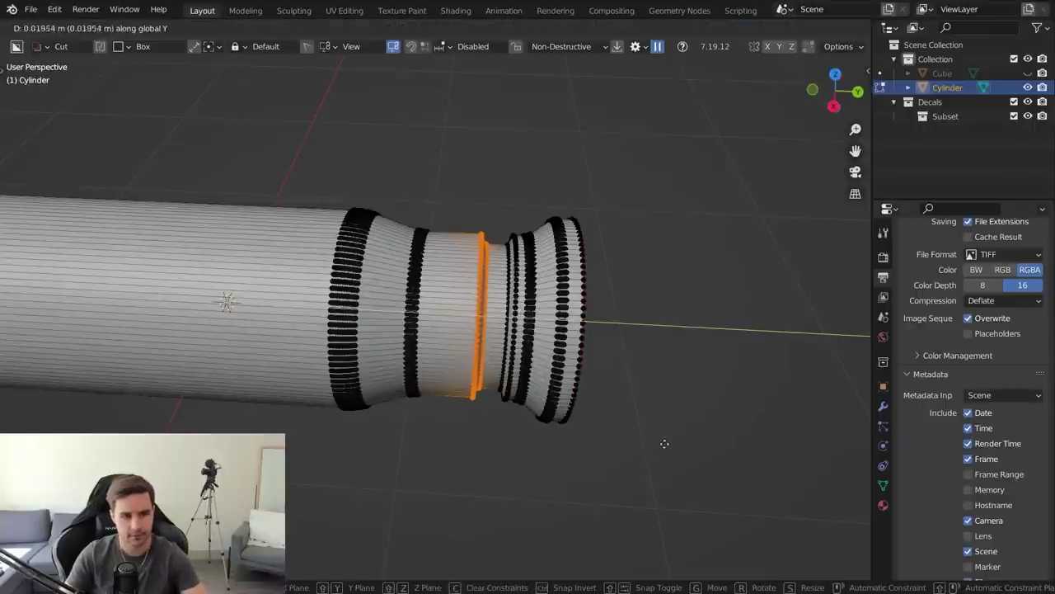
left_click(664, 441)
key("ctrl+Tab")
left_click(663, 220)
- Shift the groove's outer body-side edge loop along Y toward the body to lengthen its slope
scroll(596, 303, "up", 2)
key("Tab")
key("2")
middle_click_drag(599, 308, 615, 325)
key("g")
key("y")
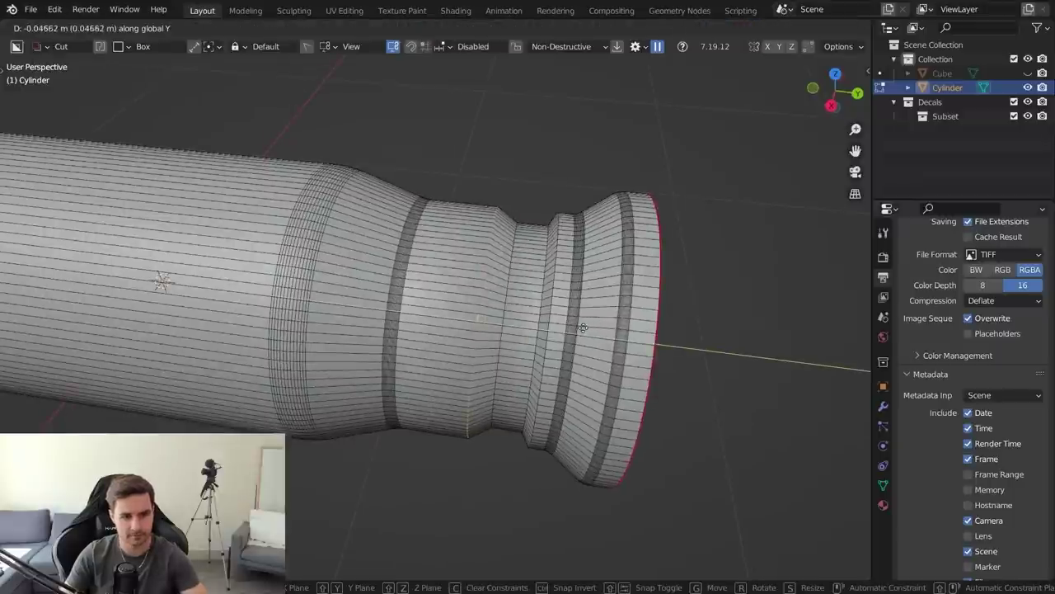
left_click(528, 327)
- Bevel the groove slope's outer loop with 9 segments, and its inner loop 0.00791 m wide with 9 segments
key("ctrl+b")
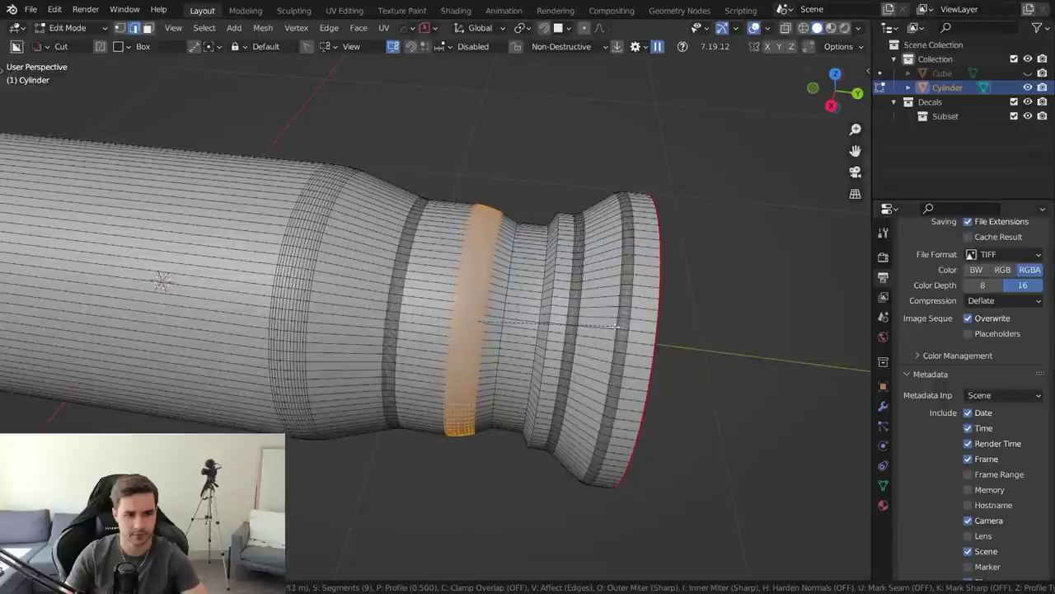
left_click(570, 326)
key("ctrl+z")
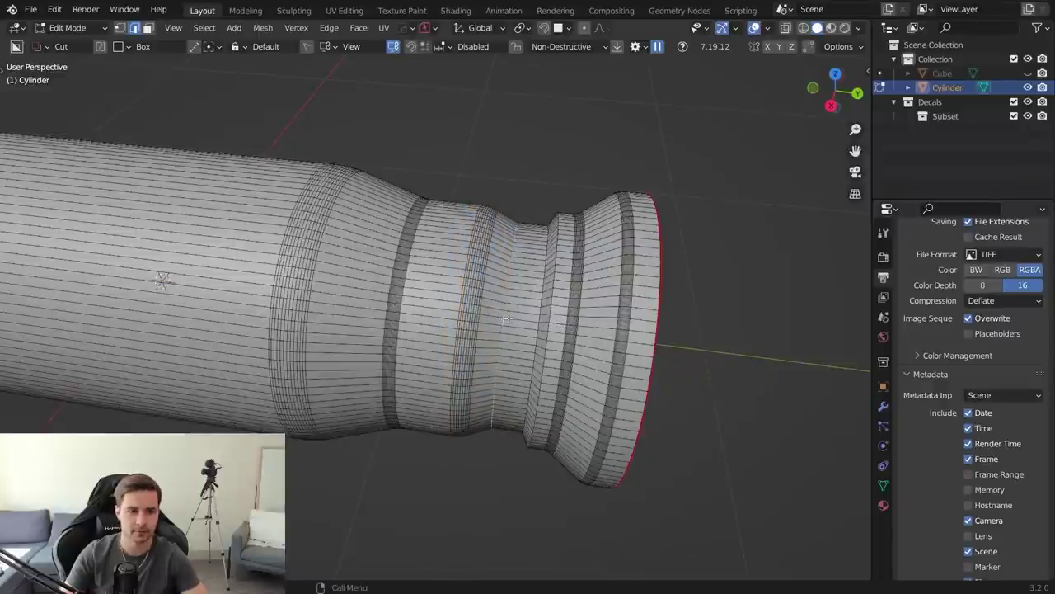
key("ctrl+b")
left_click(602, 334)
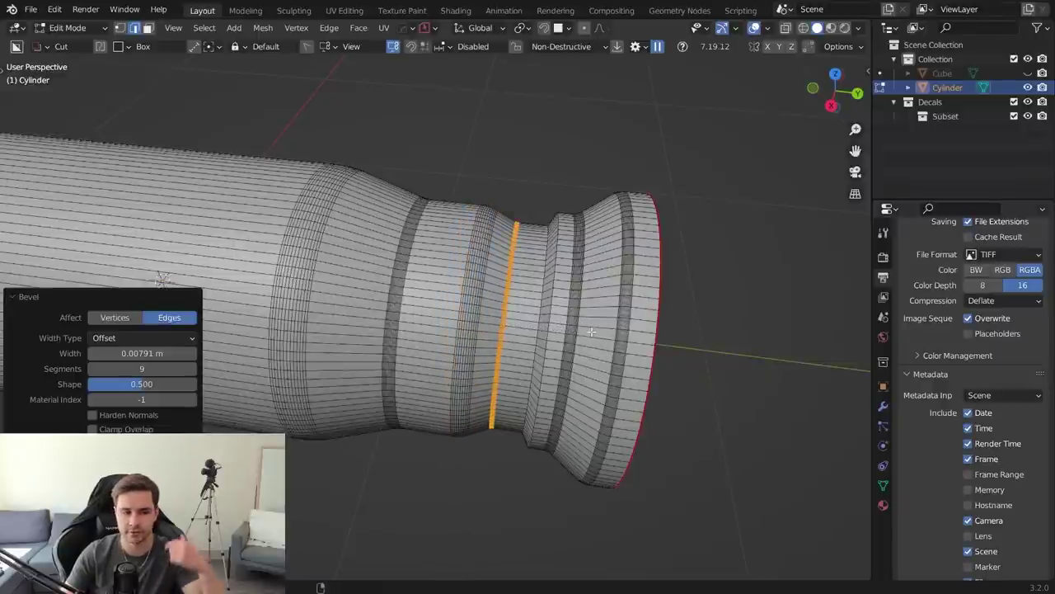
- Bevel the two edge loops of the groove's rim-side step with 9 segments and return to Object Mode
middle_click_drag(587, 330, 623, 345)
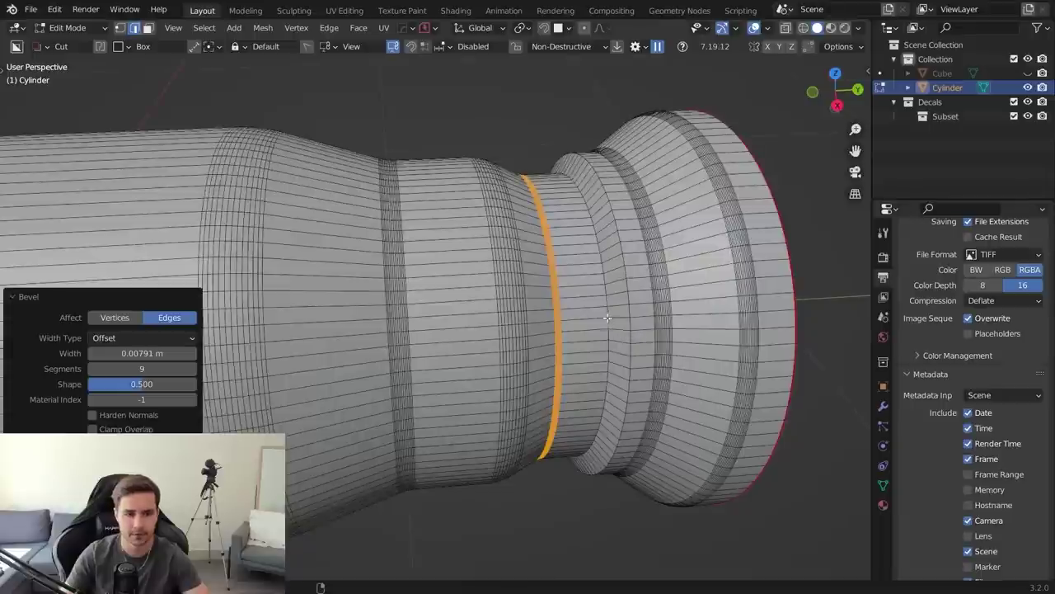
left_click(607, 317, "alt")
key("ctrl+b")
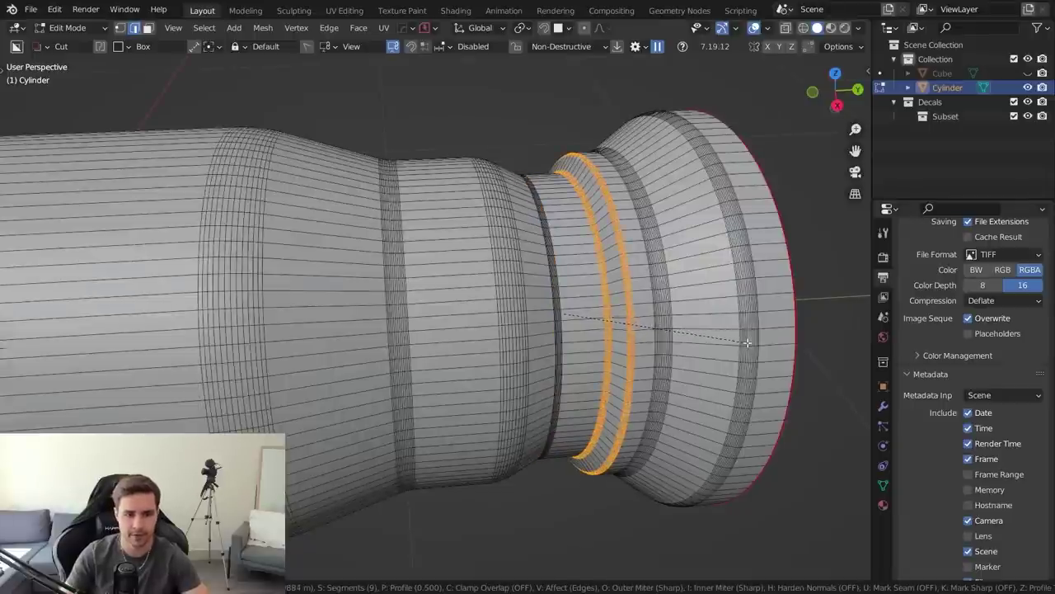
left_click(738, 336)
key("Tab")
left_click(723, 223)
- Add a 100-vertex cylinder of 1 m radius and 2 m depth, and sharpen it at 30° with 60° auto smooth
scroll(693, 223, "down", 5)
middle_click_drag(681, 224, 572, 322)
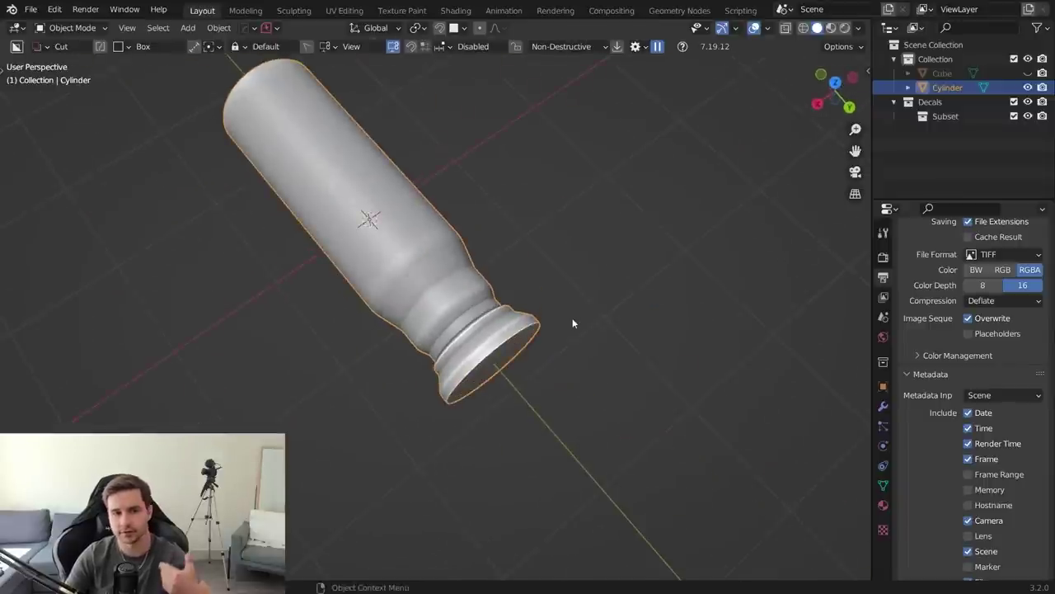
middle_click_drag(572, 322, 599, 316)
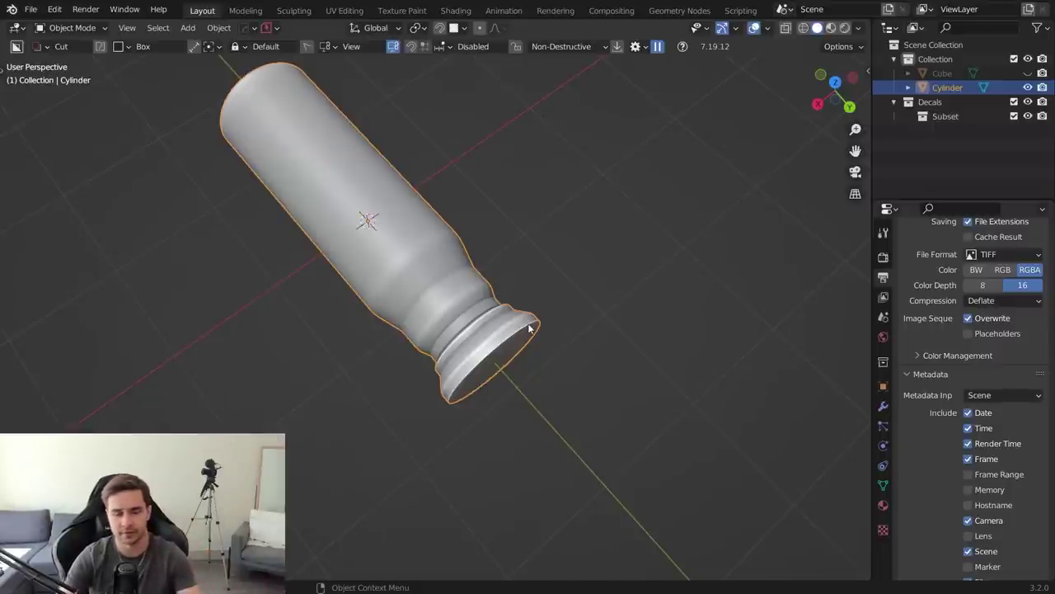
middle_click_drag(660, 186, 649, 206)
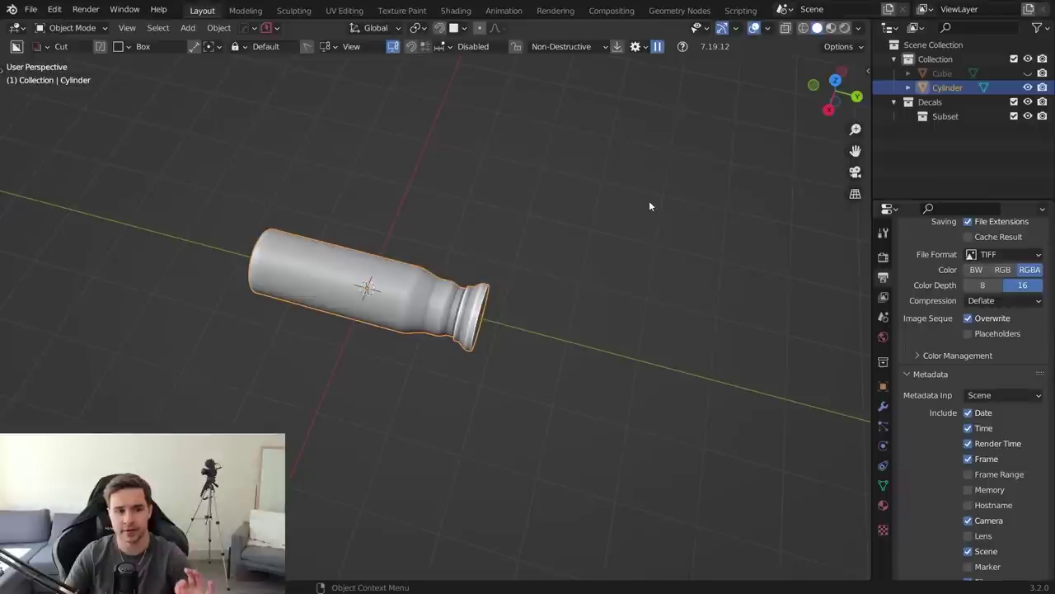
key("shift+a")
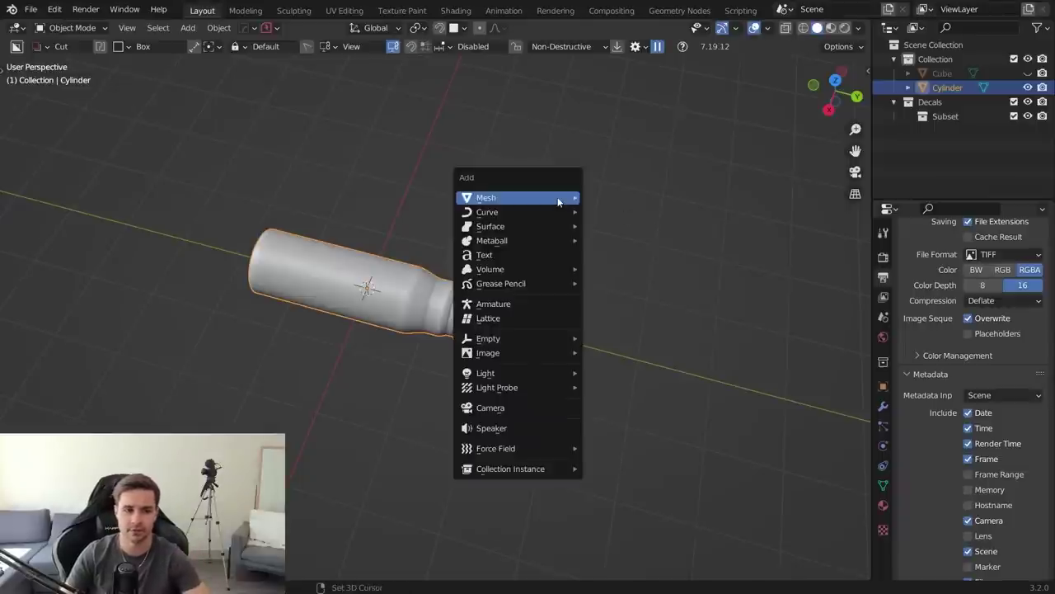
mouse_move(559, 199)
left_click(635, 283)
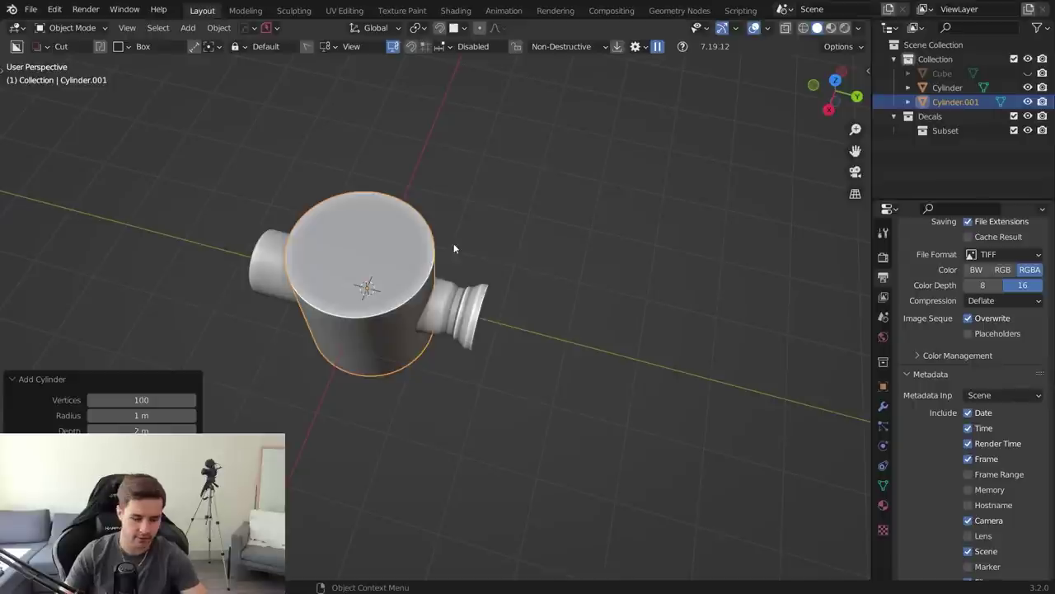
key("q")
left_click(453, 248)
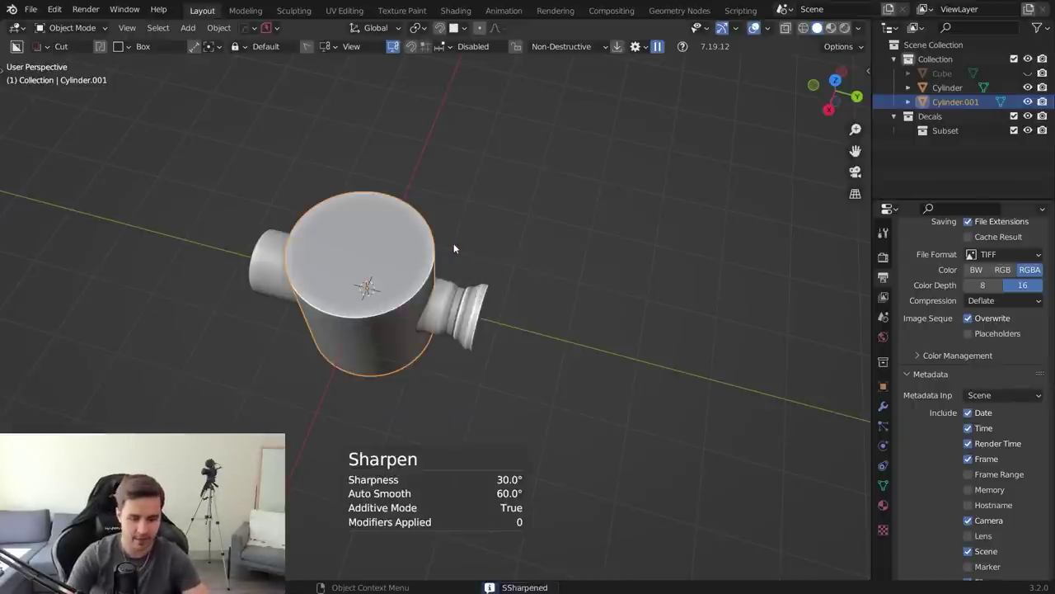
- Rotate the new cylinder's mesh 90° about X and stretch it along Y to about the first cylinder's length
key("Tab")
type("rx90")
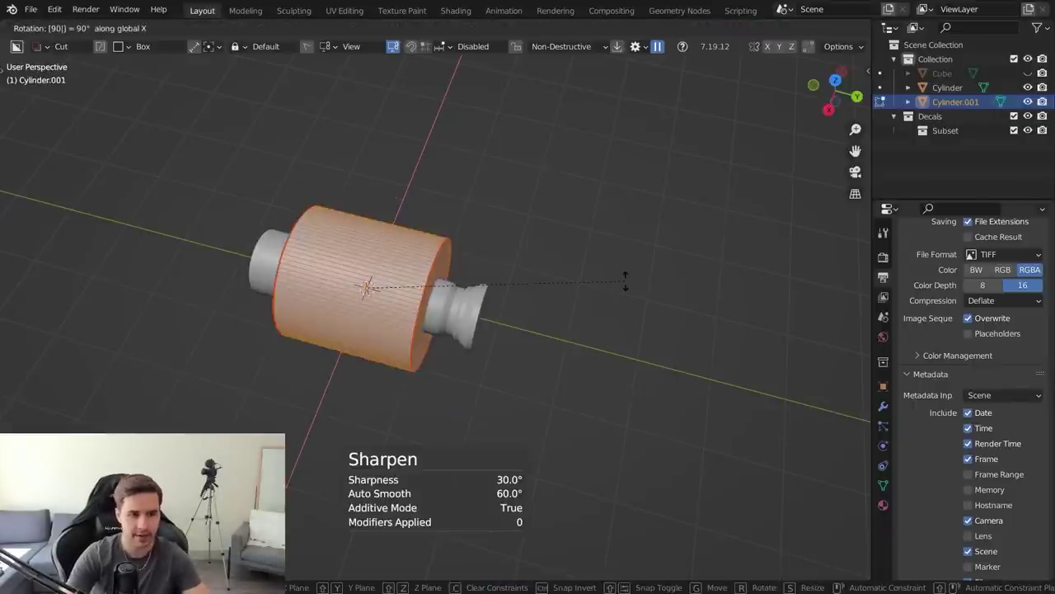
key("Return")
key("Down")
key("KP_3")
key("s")
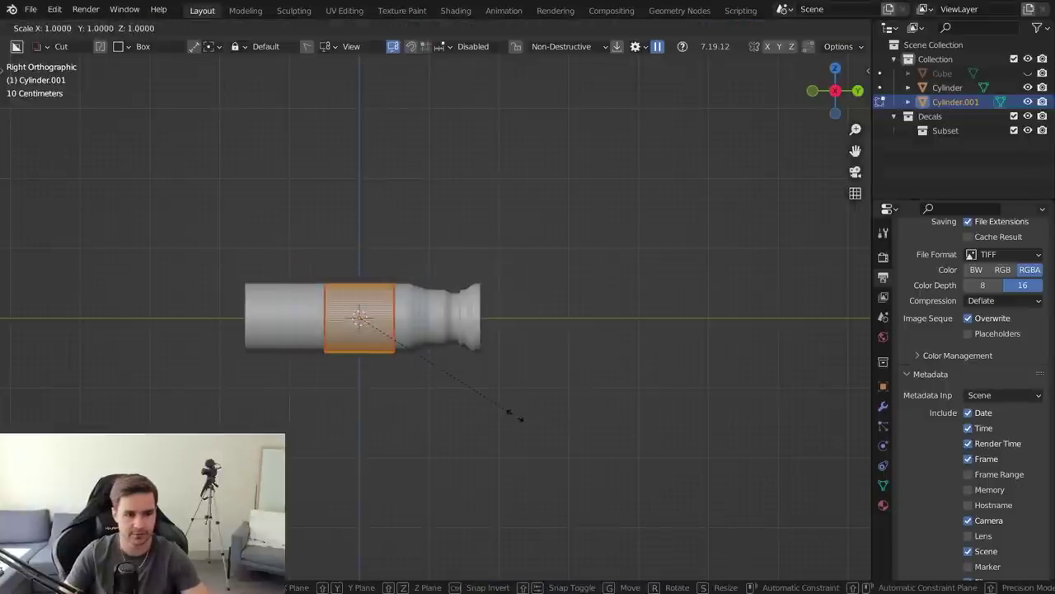
key("y")
left_click(124, 407)
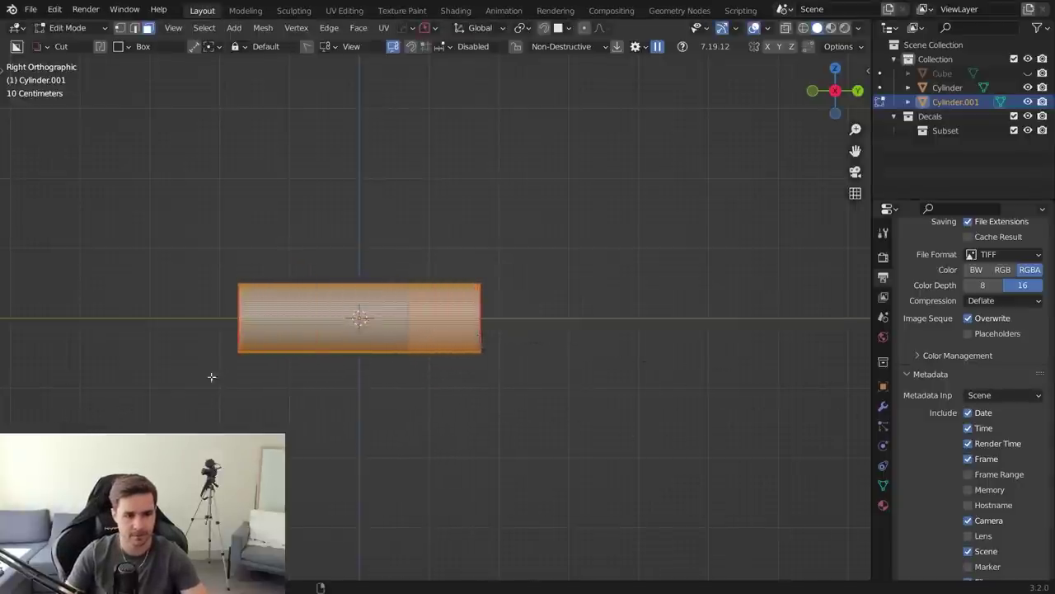
- Move the stretched cylinder along X so it lies beside the first one
middle_click_drag(212, 377, 429, 370)
key("g")
key("x")
left_click(491, 340)
- Insert a centred edge loop around the second cylinder and bevel it into a wide one-segment band
middle_click_drag(491, 340, 622, 341)
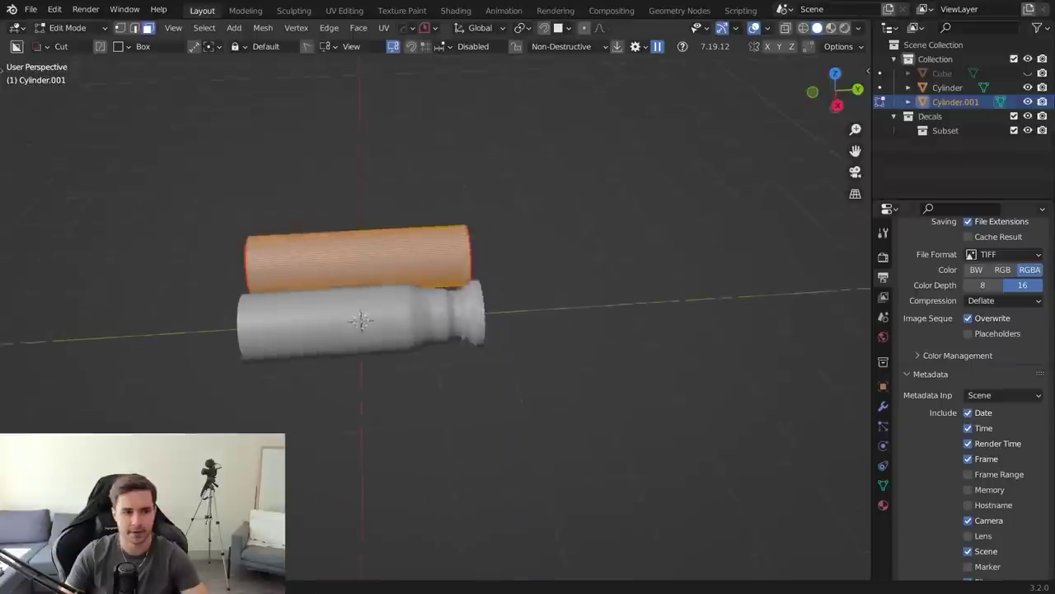
middle_click_drag(377, 260, 427, 358, "shift")
scroll(427, 358, "up", 3)
key("ctrl+r")
left_click(426, 358)
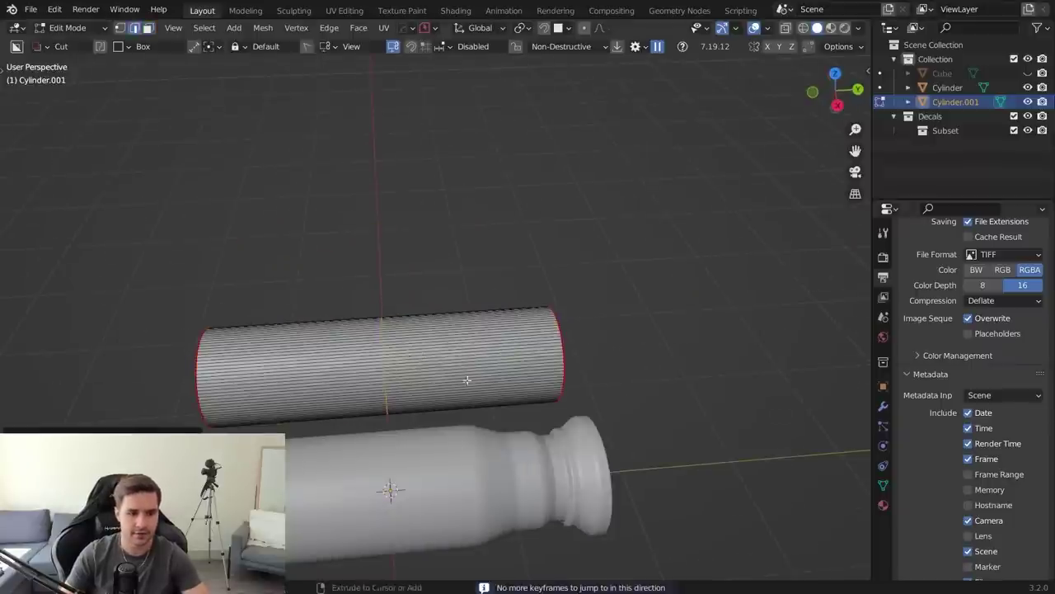
key("ctrl+b")
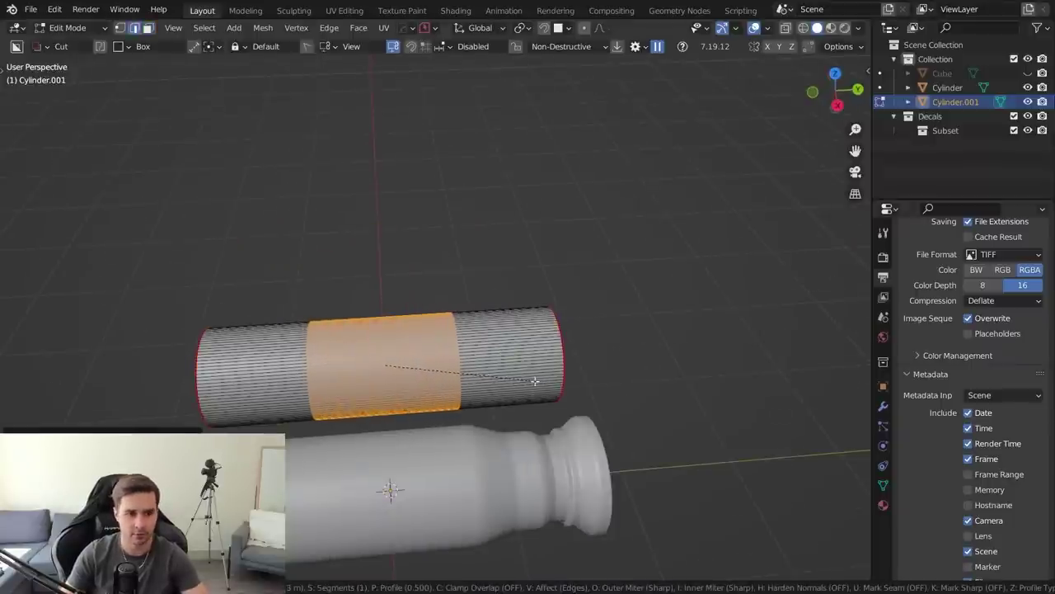
left_click(546, 379)
- Recess the band's middle using another centre loop bevelled 0.626 m wide and scaled to about 0.82 except along Y
key("alt+a")
key("ctrl+z")
key("ctrl+z")
key("ctrl+b")
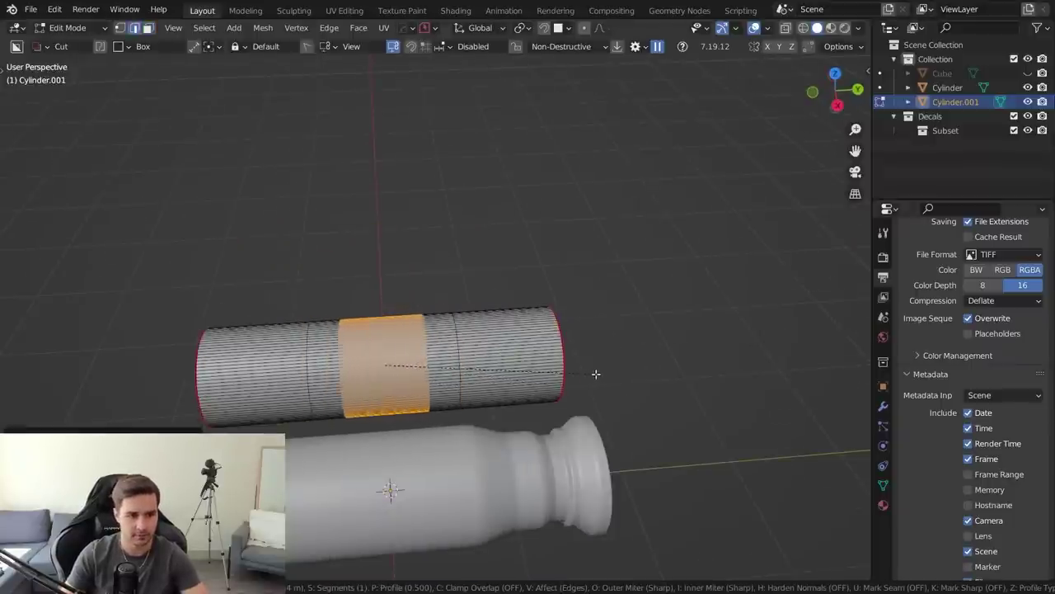
left_click(621, 376)
key("s")
key("shift+y")
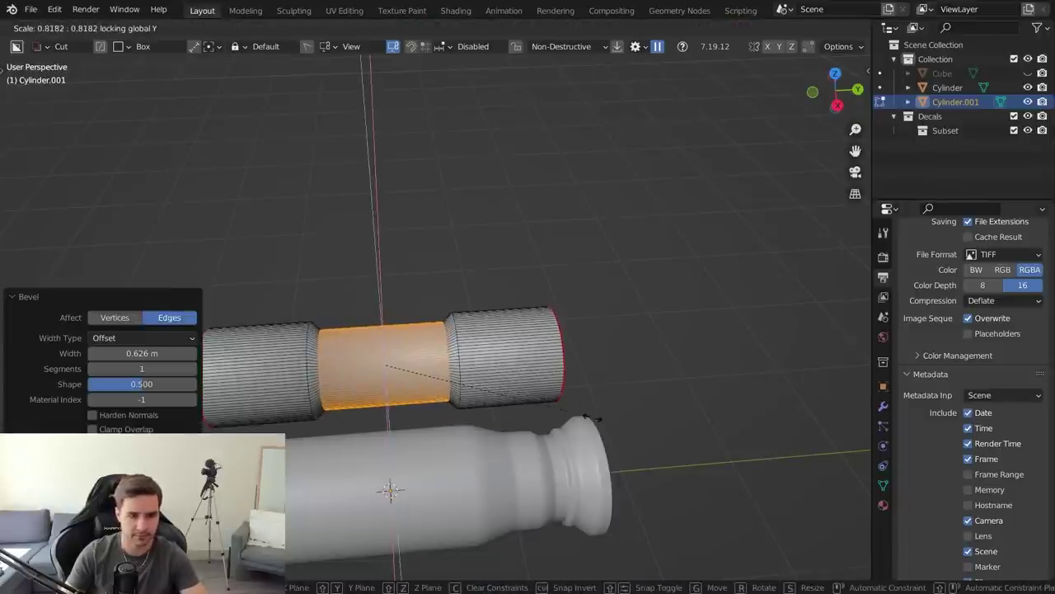
left_click(592, 418)
- Insert a centred edge loop in the recessed section and bevel it into a narrower one-segment band
middle_click_drag(592, 418, 633, 388, "shift")
key("ctrl+r")
left_click(462, 356)
right_click(462, 356)
key("ctrl+b")
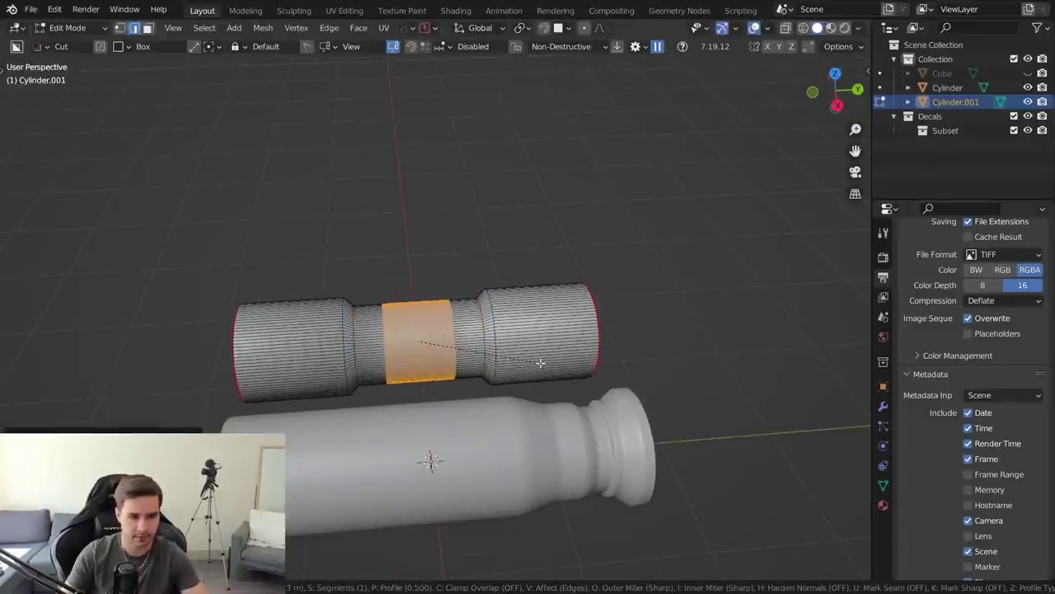
left_click(515, 365)
- Form a second, deeper recess inside the narrower band from a centre loop bevelled 0.211 m wide and scaled inward except along Y
key("ctrl+z")
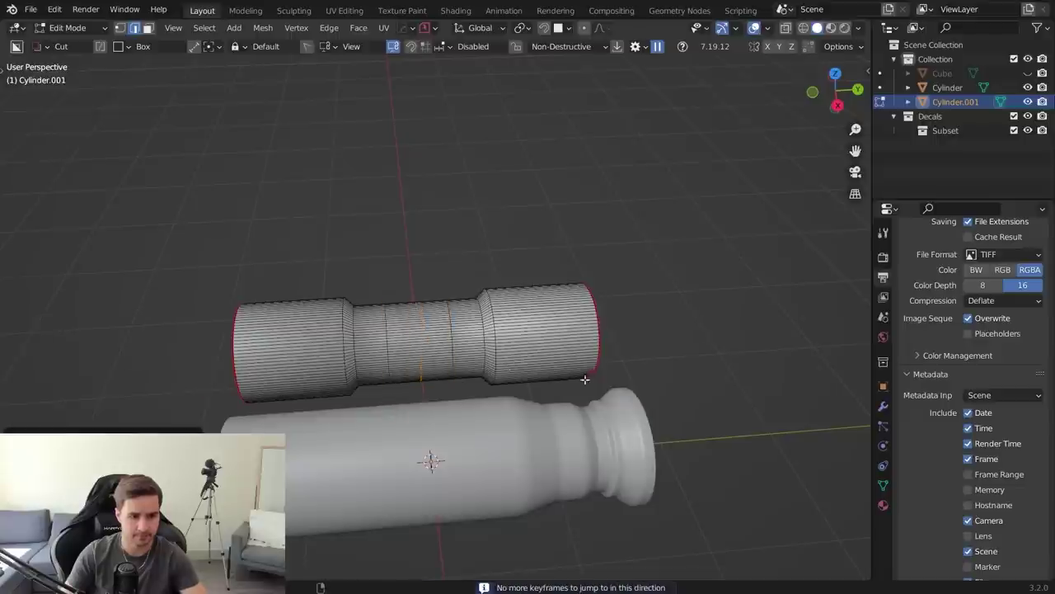
key("ctrl+b")
left_click(496, 390)
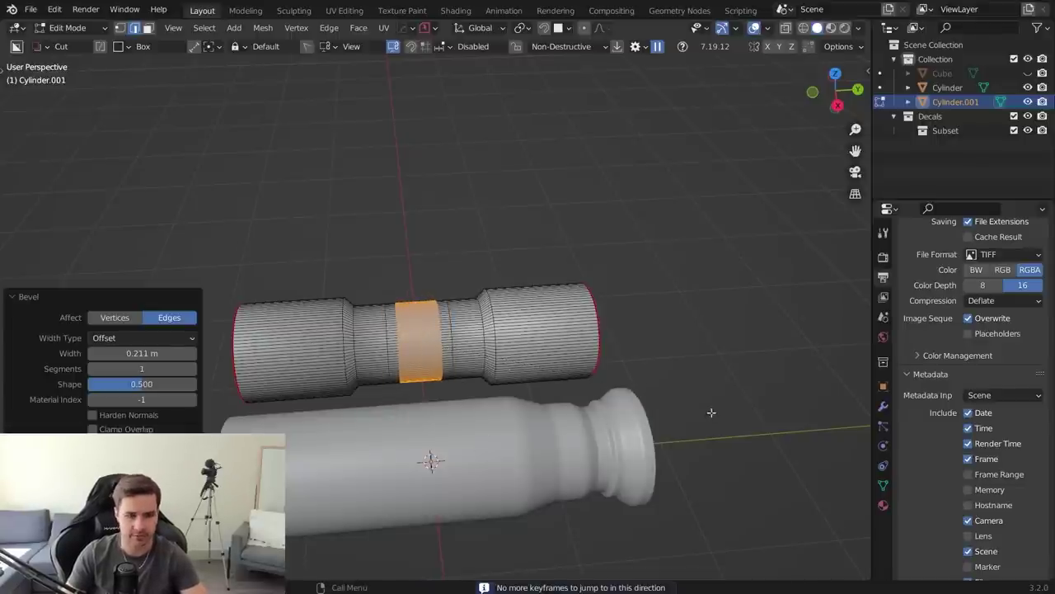
key("s")
key("shift+y")
left_click(640, 421)
scroll(429, 342, "up", 4)
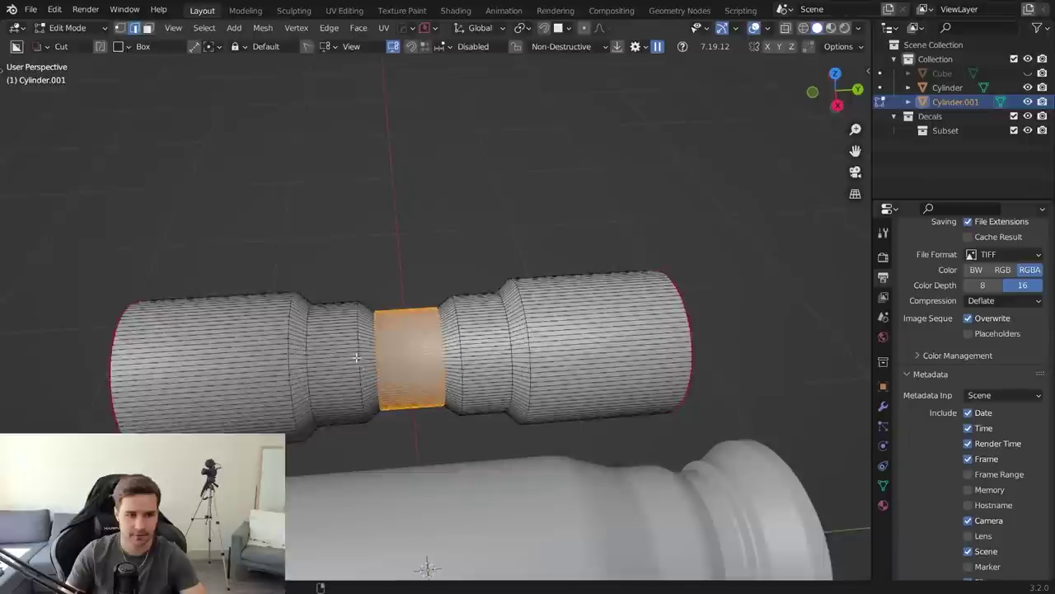
- Round the eight edge loops bordering the second cylinder's stepped recesses with a narrow 14-segment bevel and return to Object Mode
left_click(214, 382, "alt")
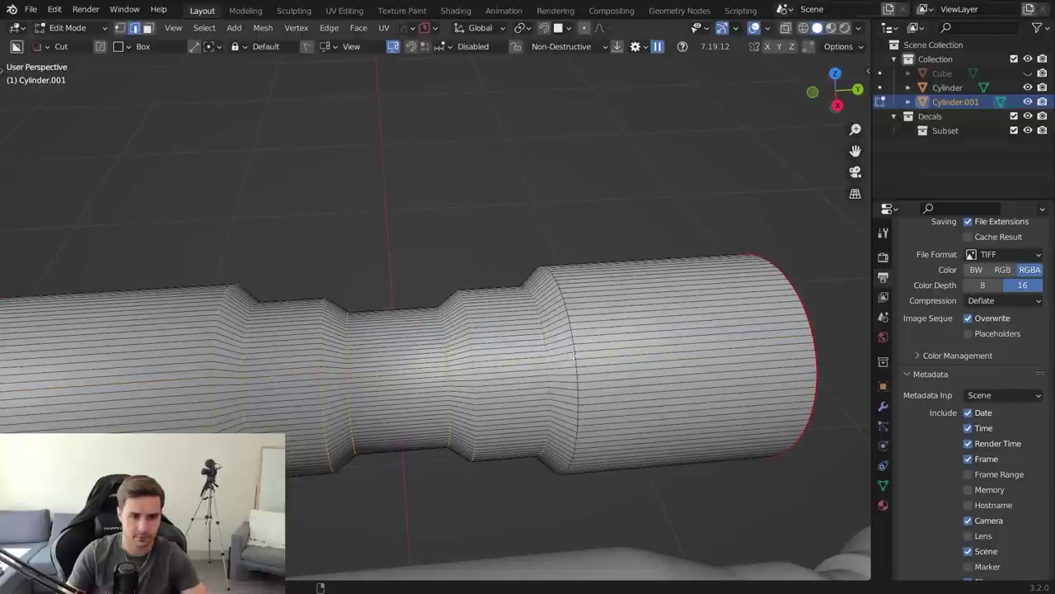
key("ctrl+b")
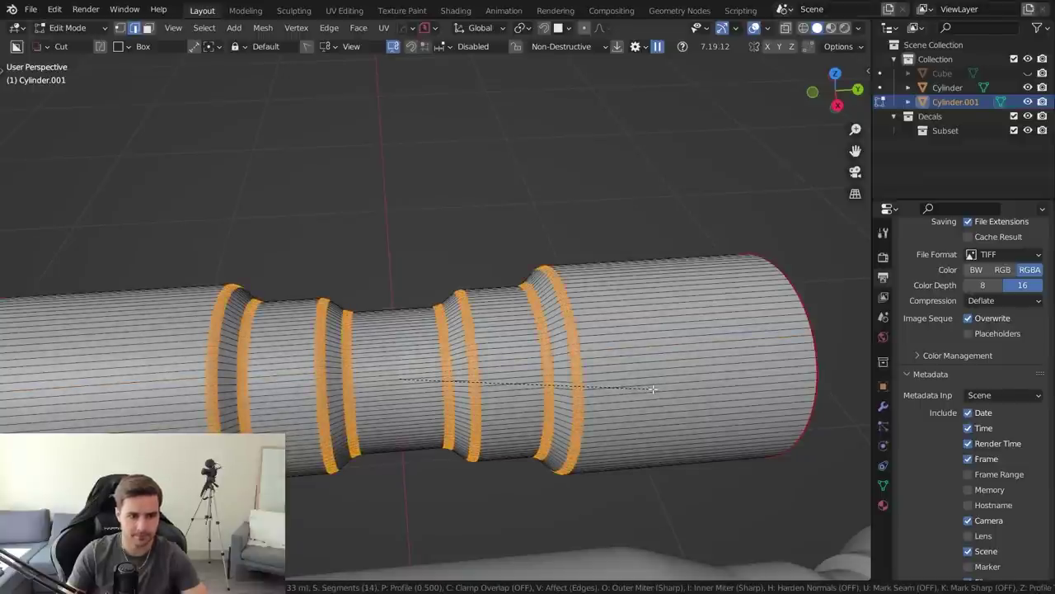
left_click(653, 389)
key("Tab")
scroll(627, 277, "down", 2)
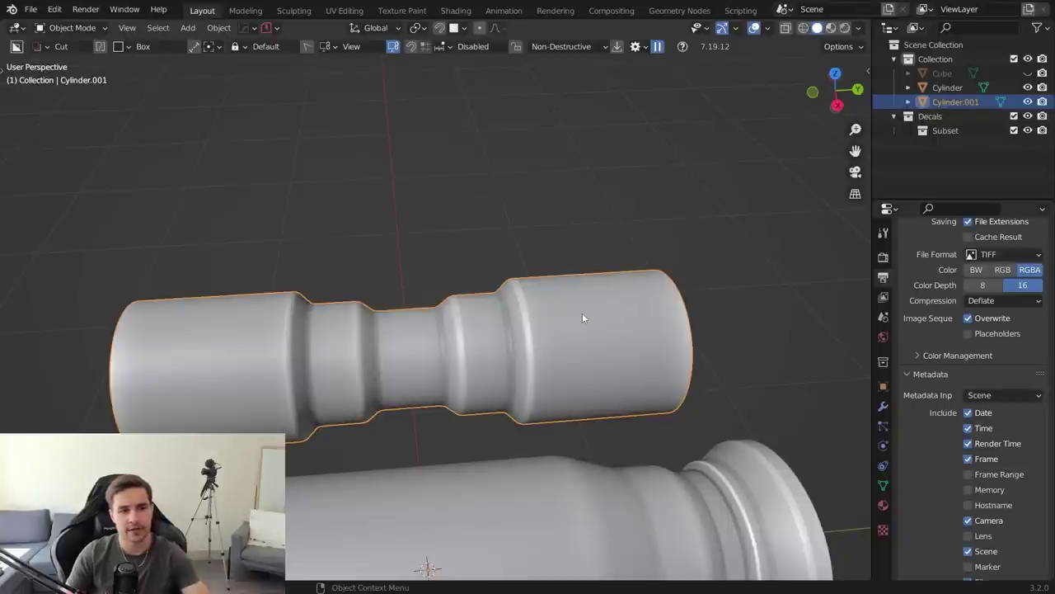
- Examine the bevelled profiles of both cylinders up close and from several angles, comparing the stepped recesses with the grooved neck
middle_click_drag(556, 318, 452, 330)
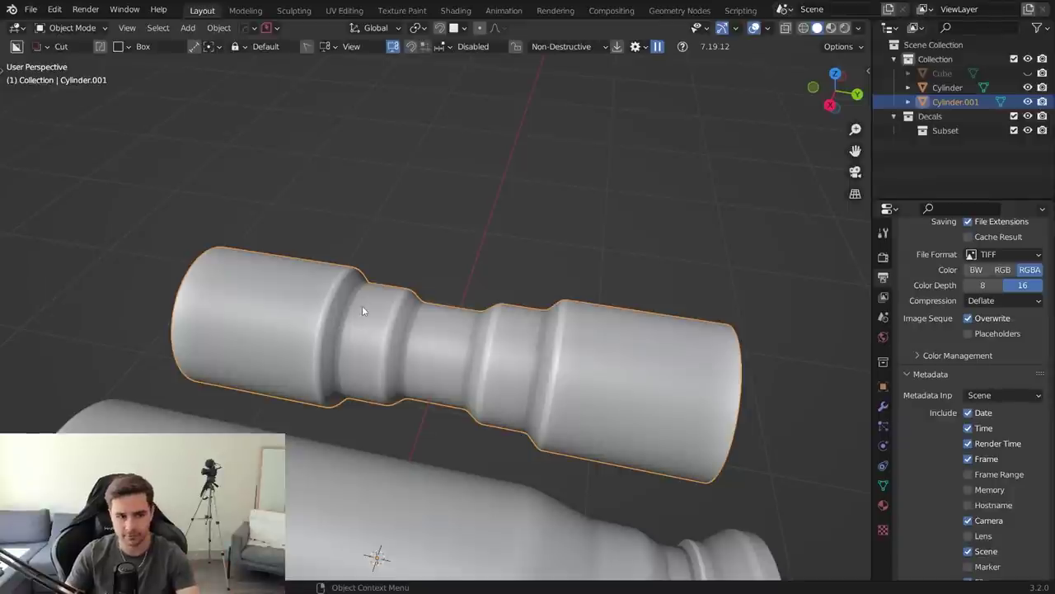
scroll(363, 311, "down", 3)
mouse_move(363, 311)
middle_mouse_down()
mouse_move(457, 386)
mouse_move(518, 294)
mouse_move(581, 323)
mouse_move(512, 412)
mouse_move(486, 424)
mouse_move(509, 346)
mouse_move(402, 289)
middle_mouse_up()
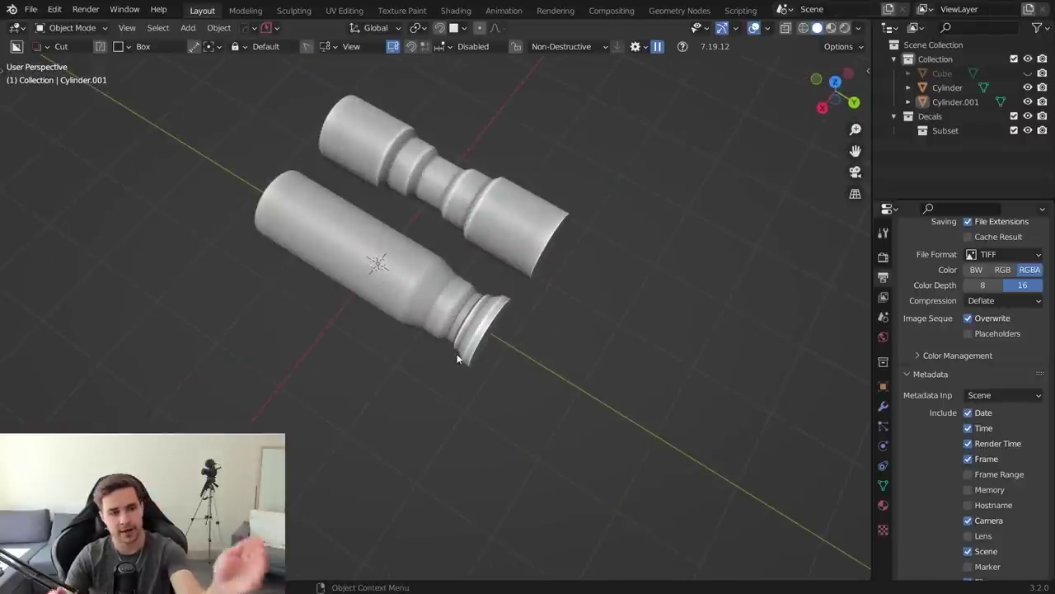
scroll(508, 345, "up", 3)
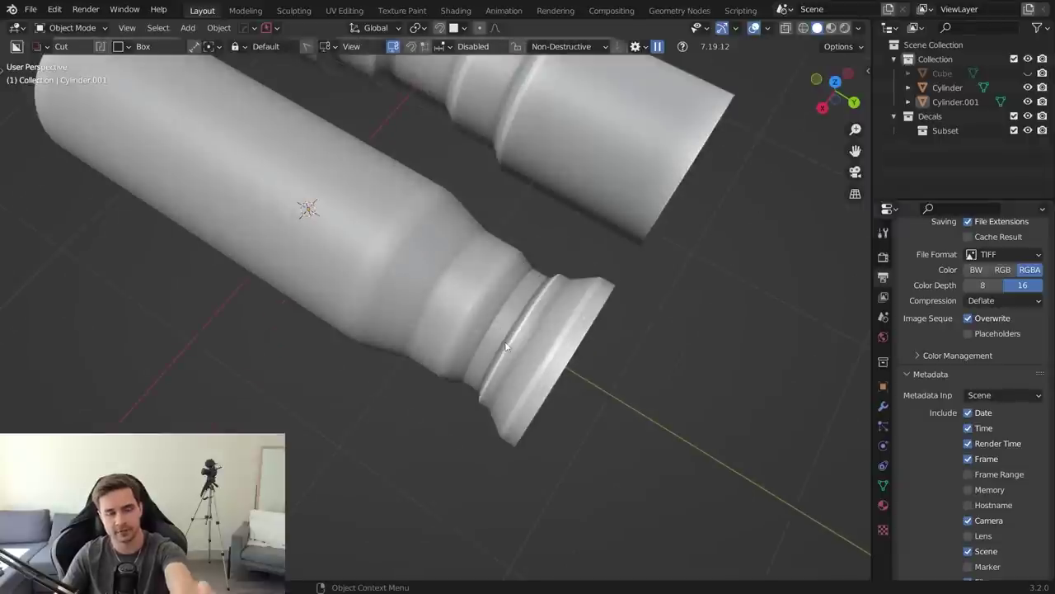
scroll(506, 346, "down", 4)
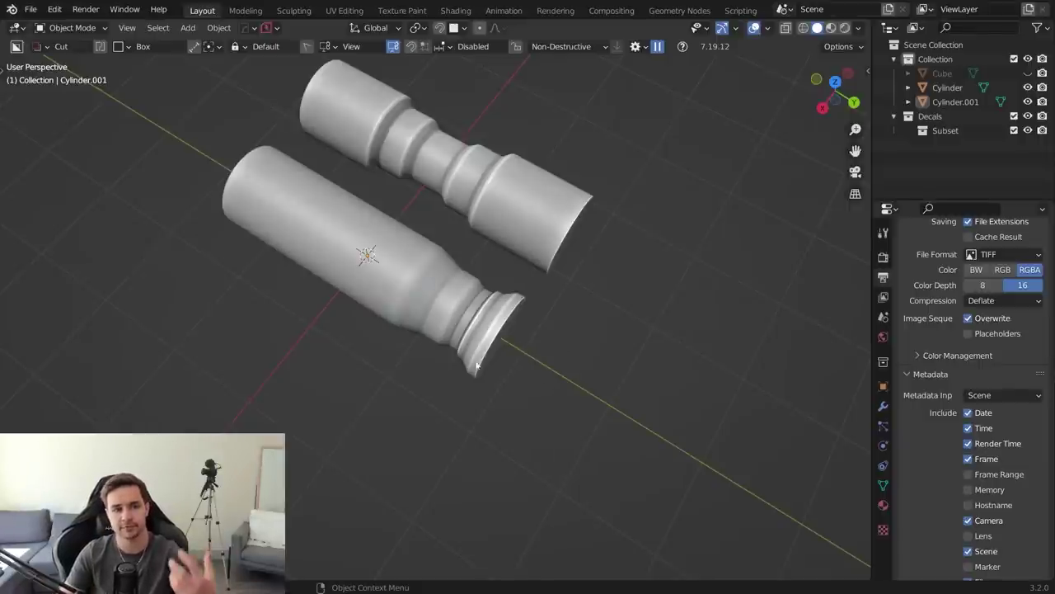
middle_click_drag(548, 399, 482, 384)
scroll(487, 379, "up", 3)
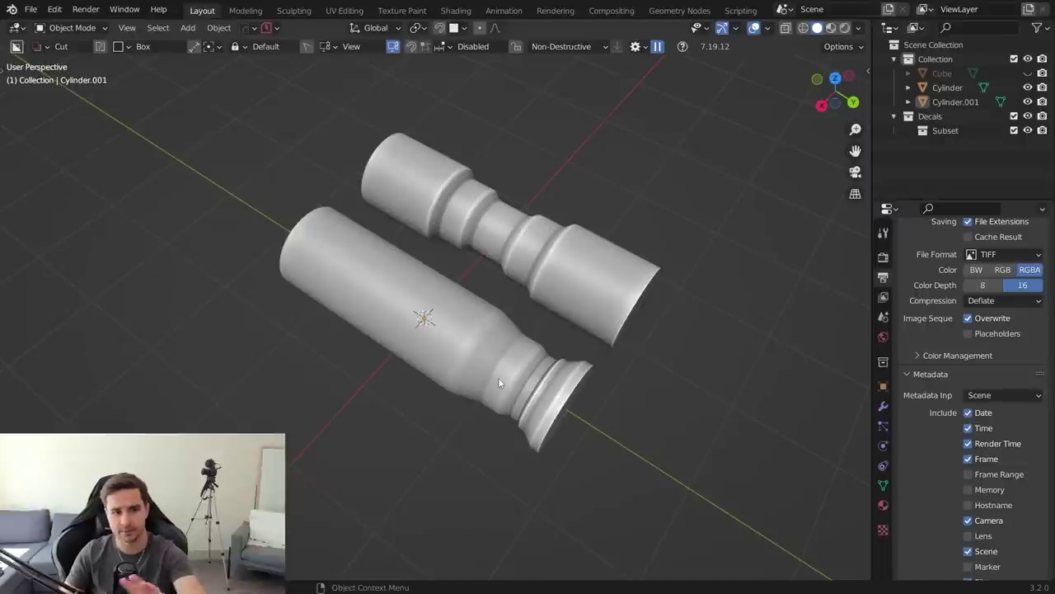
middle_click_drag(498, 382, 524, 302)
middle_click_drag(522, 356, 483, 234)
left_click(483, 232)
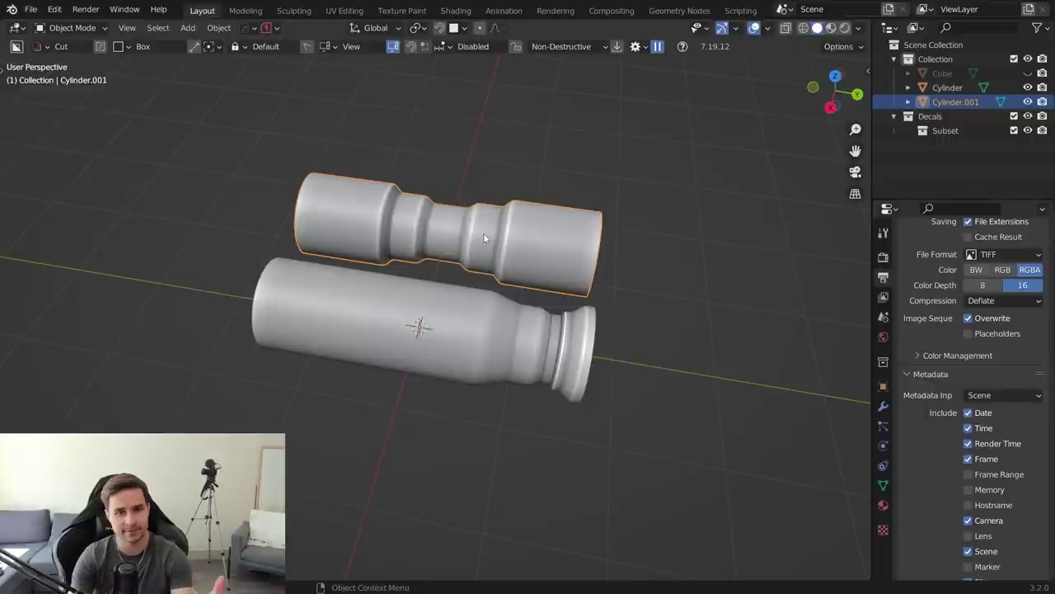
left_click(440, 337)
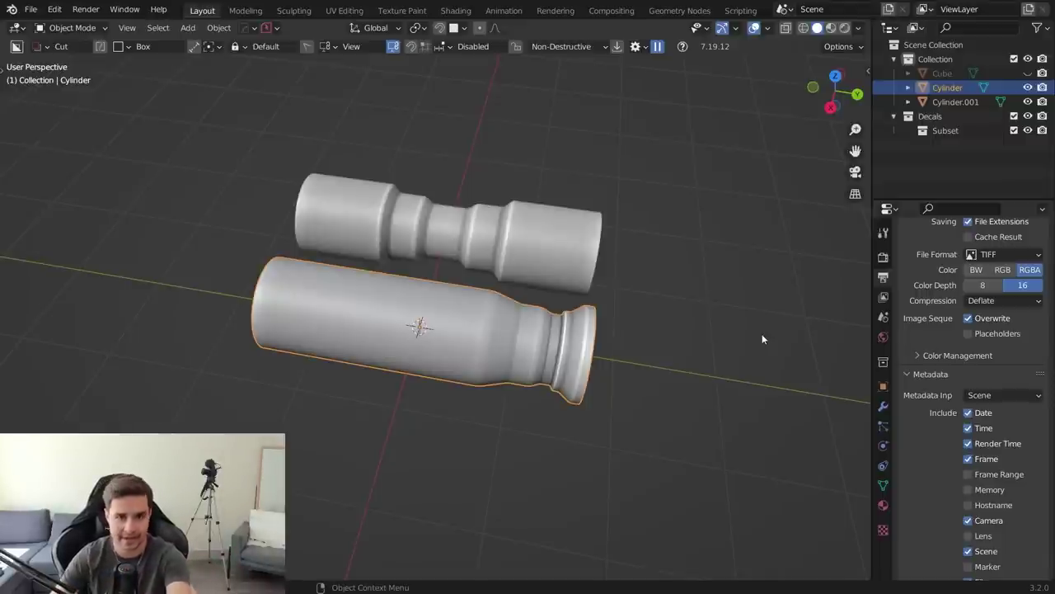
middle_click_drag(740, 334, 679, 413)
left_click(673, 409)
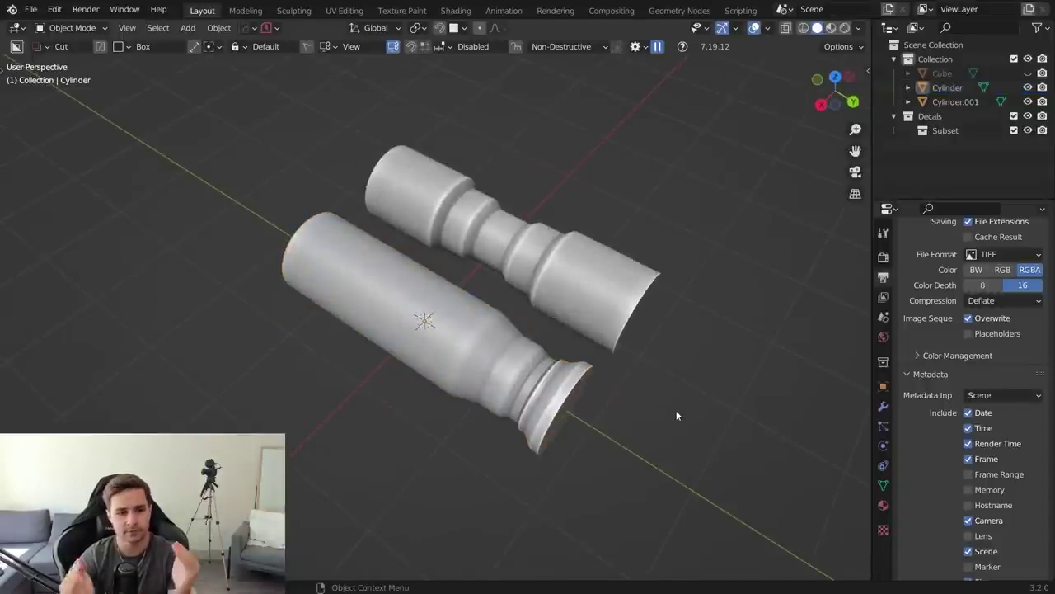
left_click(676, 411)
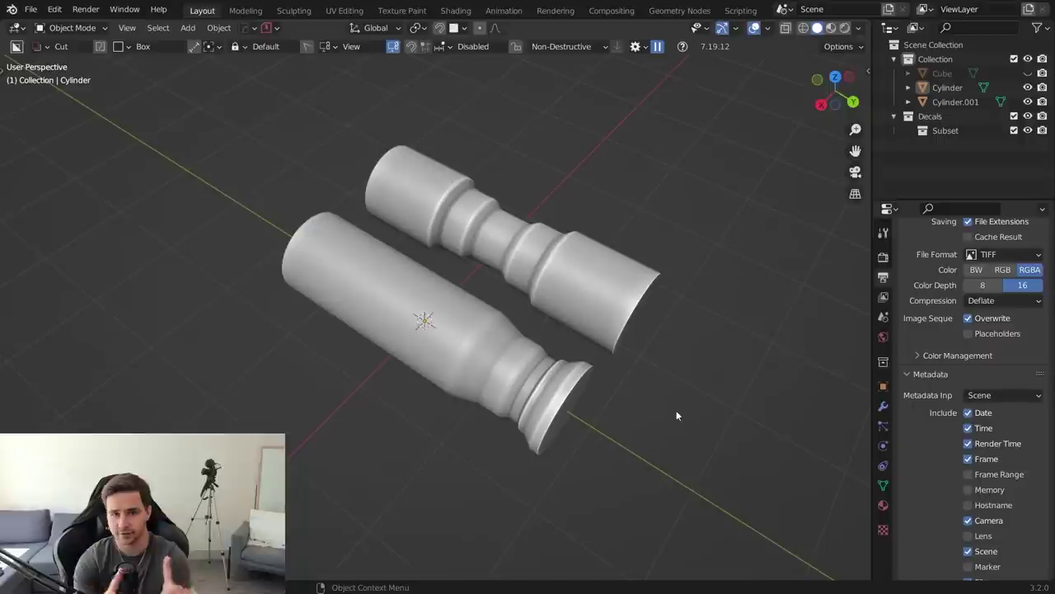